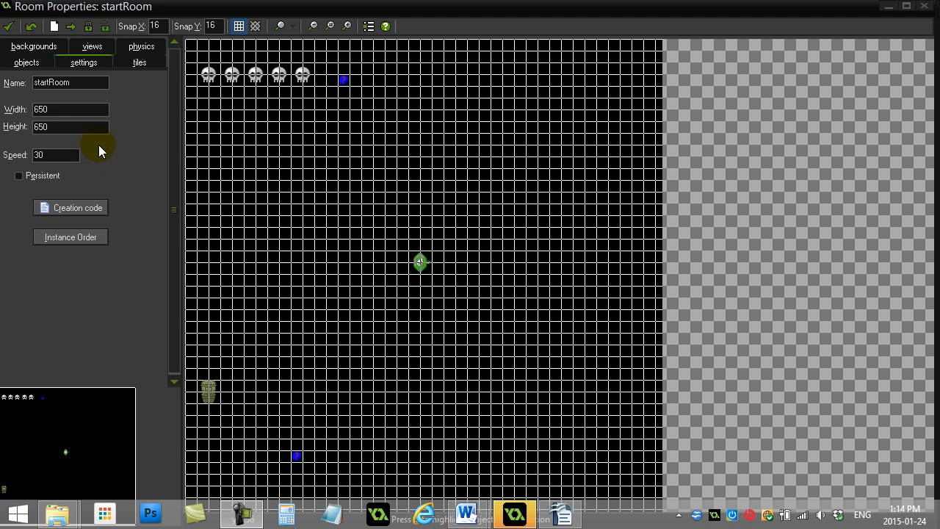
# Close the startRoom editor and open the monster object's properties from the resource tree.
pyautogui.click(9, 27)
pyautogui.click(66, 239)
pyautogui.doubleClick(66, 238)
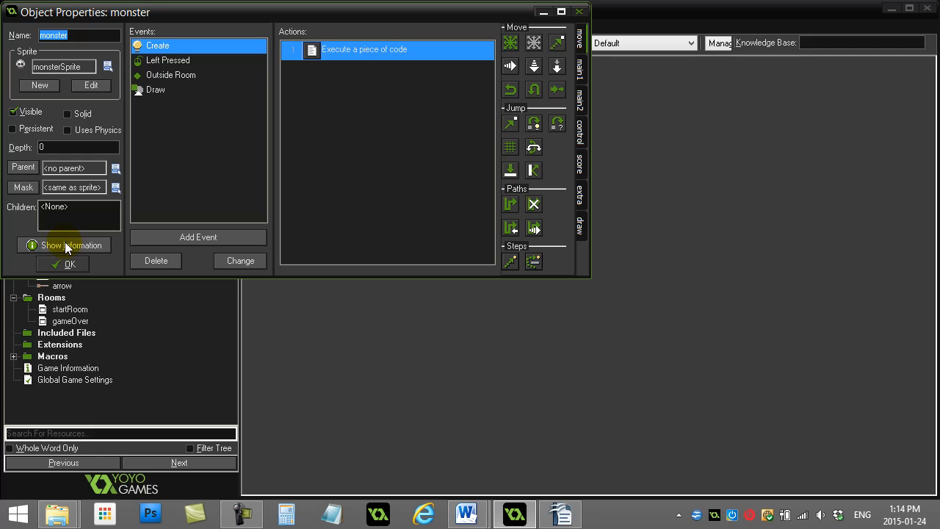
# Bring up the monster's Draw event code and review its existing sprite and hp lines.
pyautogui.click(156, 89)
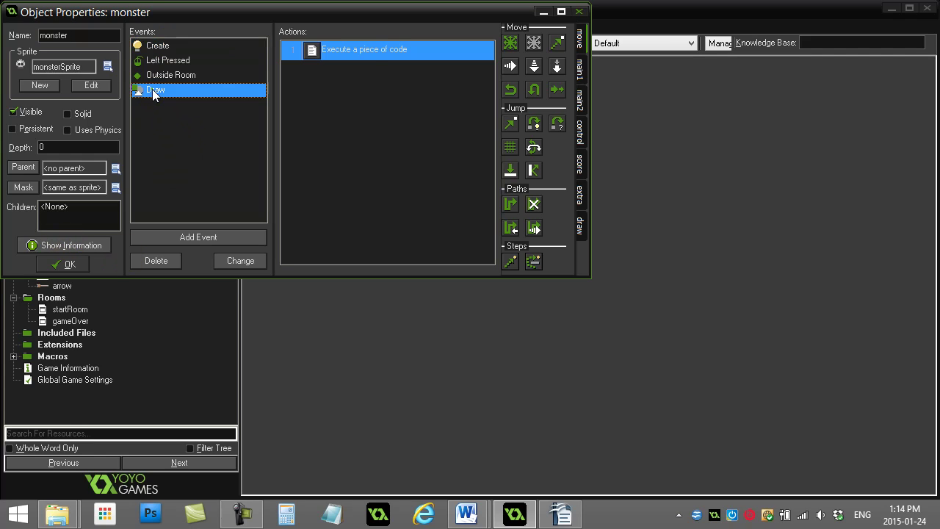
pyautogui.doubleClick(311, 53)
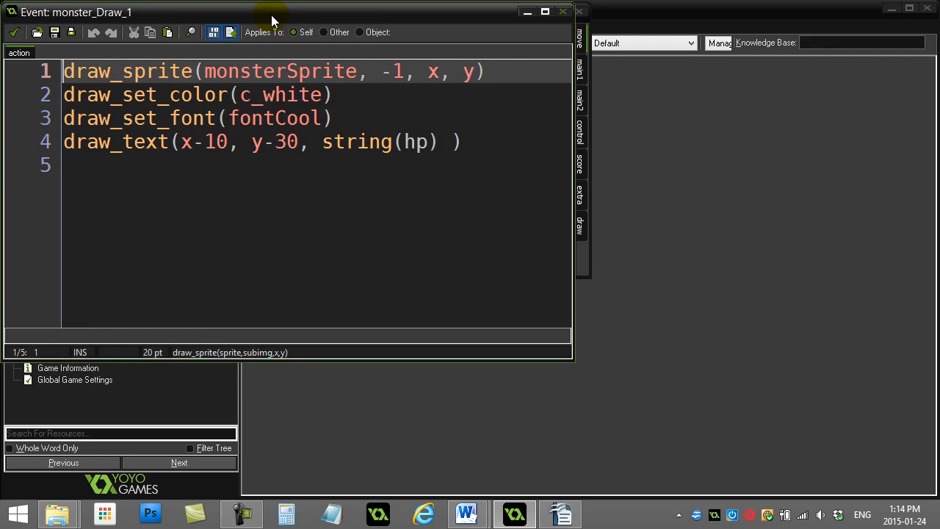
pyautogui.moveTo(273, 19); pyautogui.dragTo(440, 69)
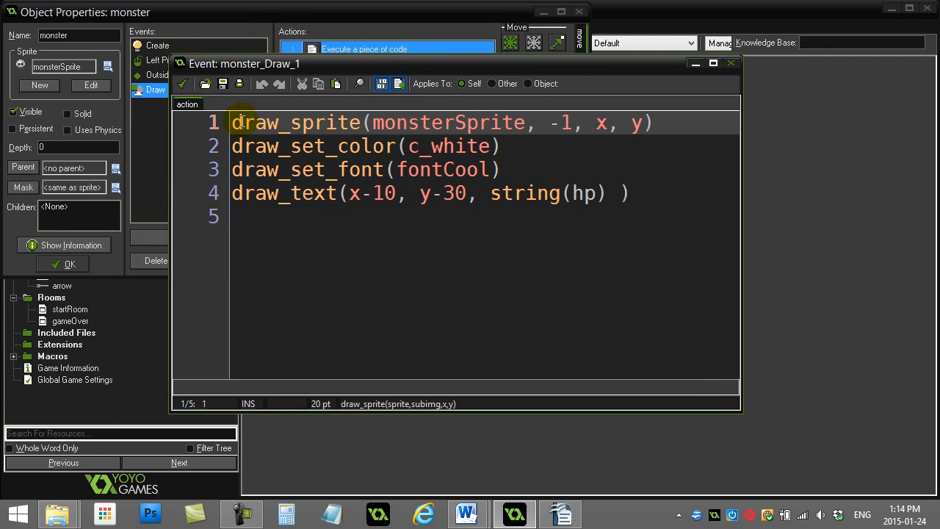
pyautogui.moveTo(232, 122); pyautogui.dragTo(653, 123)
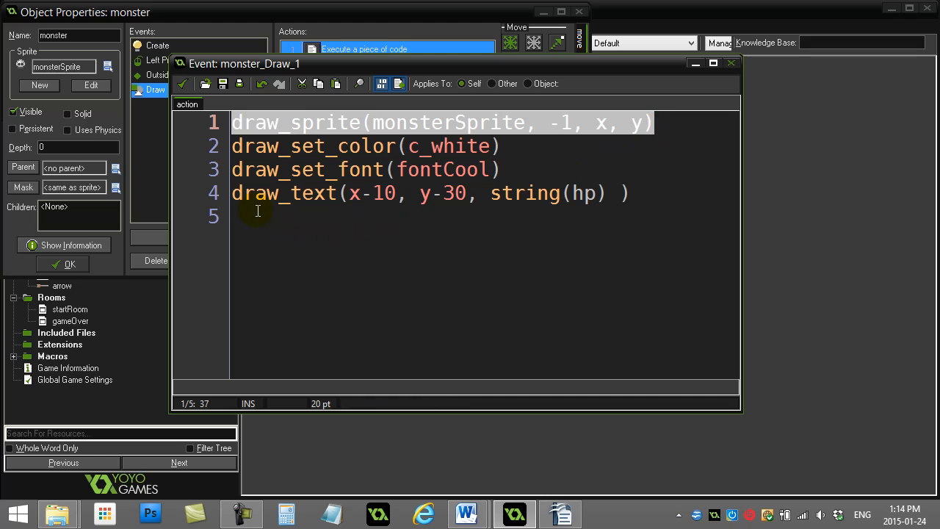
pyautogui.moveTo(232, 193); pyautogui.dragTo(637, 196)
pyautogui.click(648, 196)
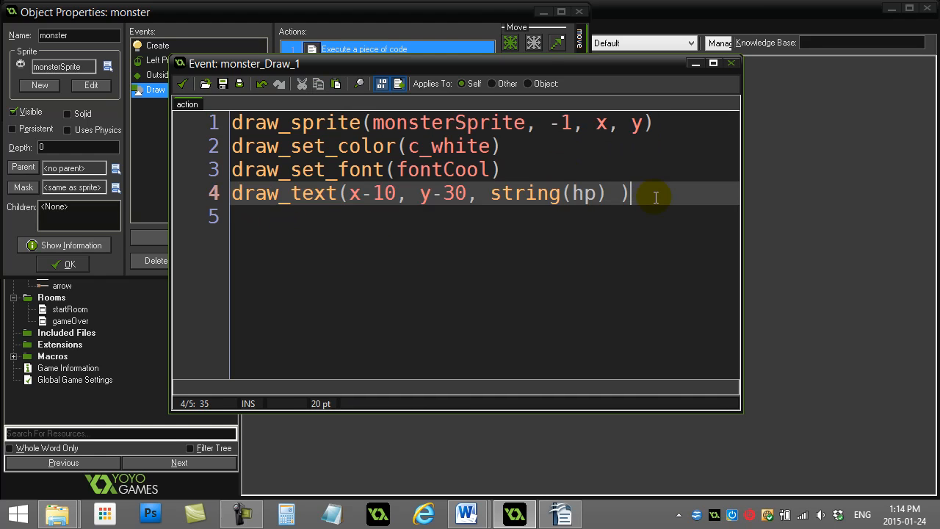
# Add line 5 draw_text(x-10, y-50, string(id)) so each monster shows its instance id.
pyautogui.press('Return')
pyautogui.write('draw_text(x-10, y-50 s')
pyautogui.press('BackSpace')
pyautogui.press('BackSpace')
pyautogui.write(', string(id) )')
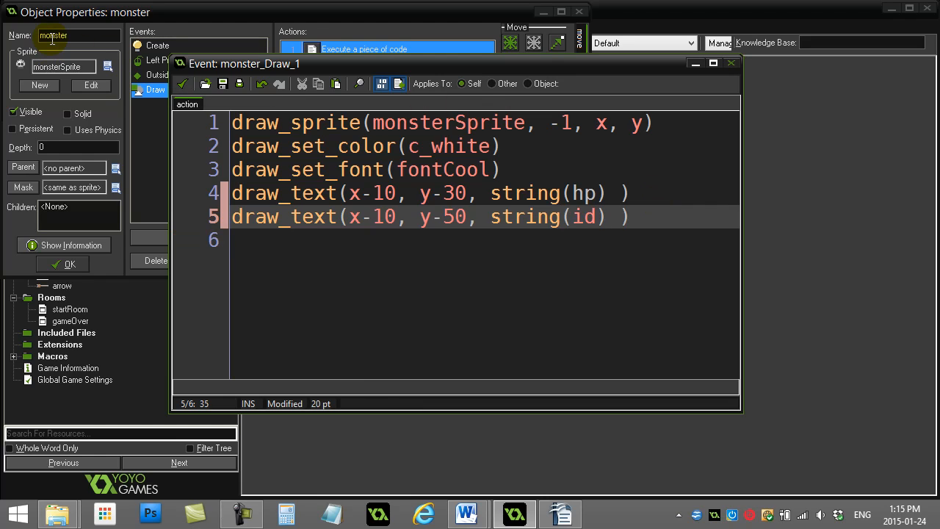
pyautogui.doubleClick(584, 218)
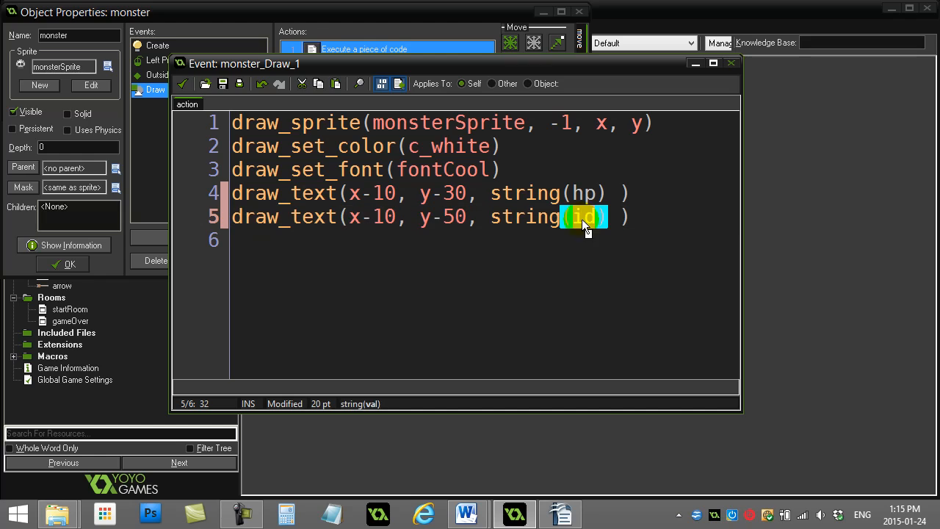
pyautogui.click(517, 242)
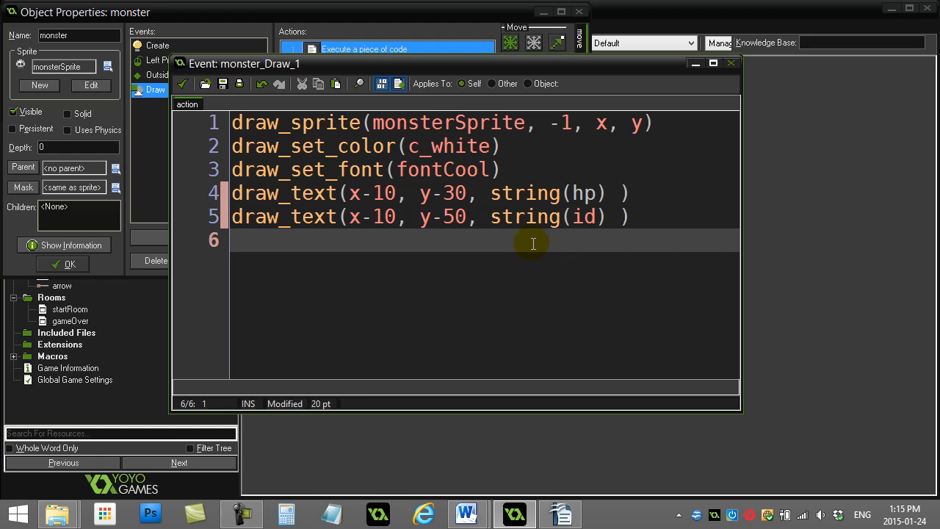
pyautogui.doubleClick(585, 218)
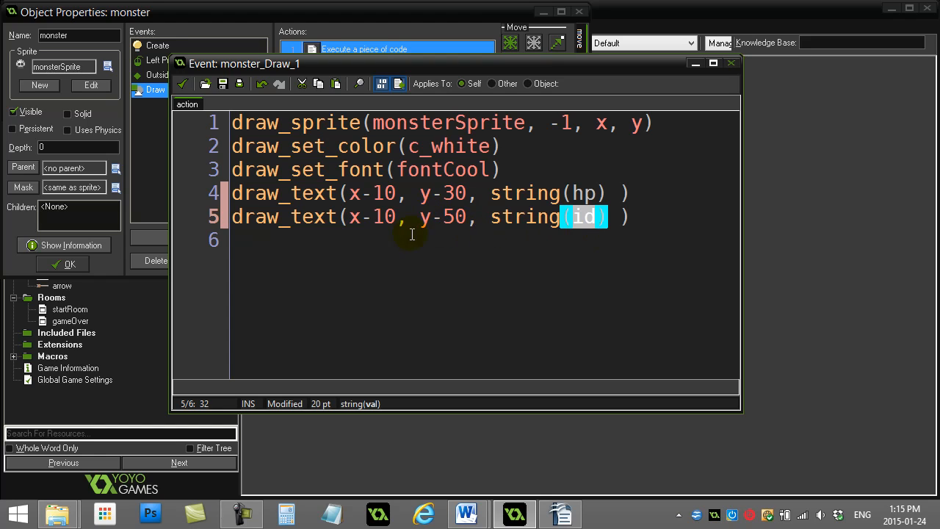
# Save the Draw code, close the monster object and run the game.
pyautogui.click(182, 84)
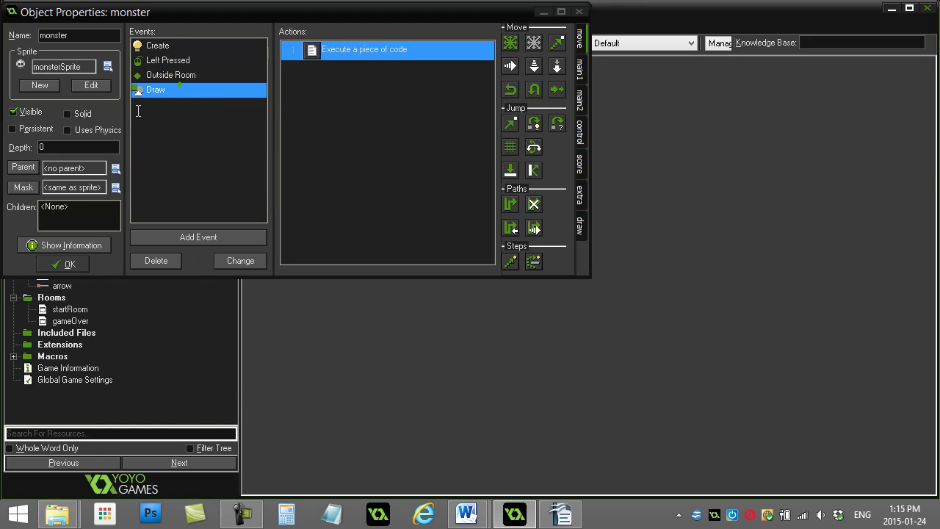
pyautogui.click(60, 263)
pyautogui.click(95, 43)
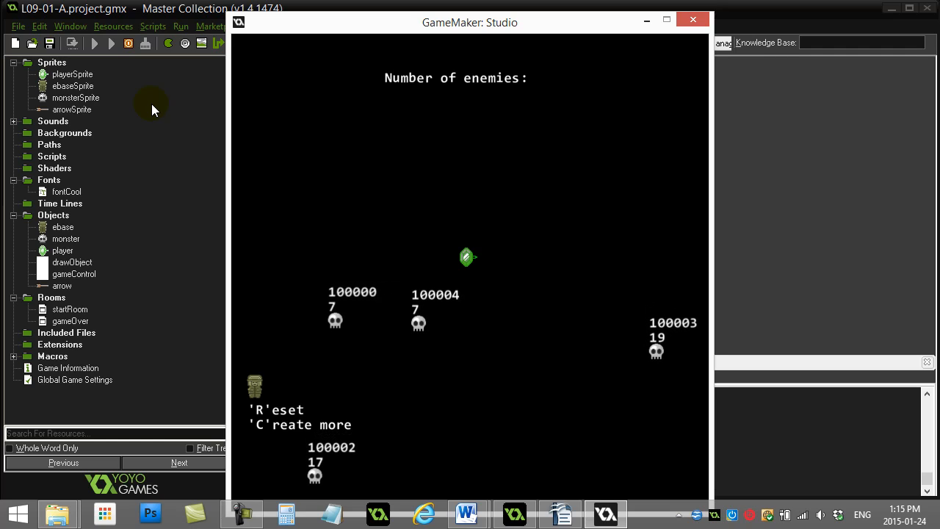
# Reset monsters with R and spawn another with C to watch ids and hp, then close the game.
pyautogui.press('r')
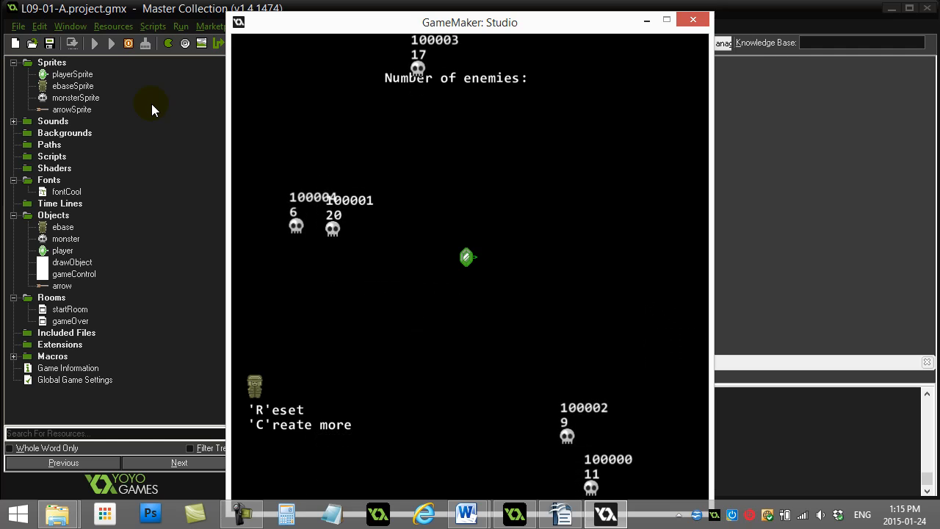
pyautogui.press('r')
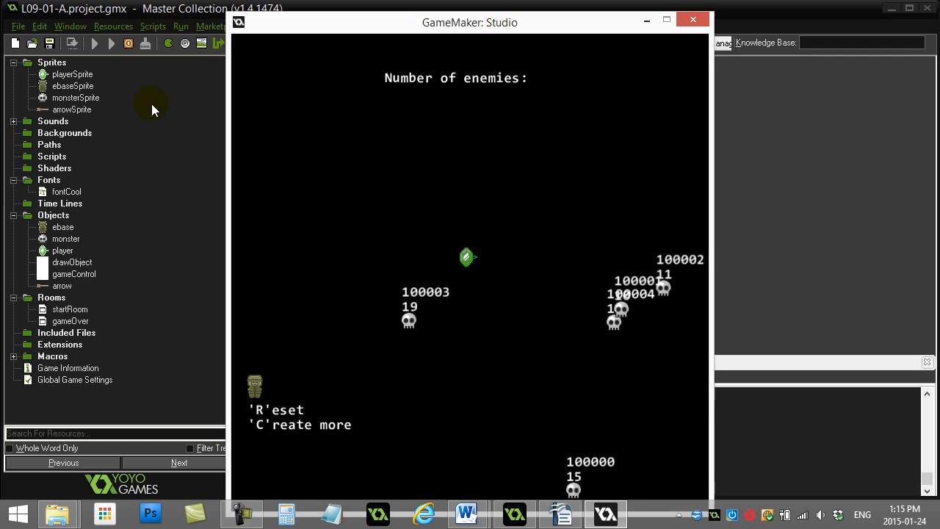
pyautogui.press('r')
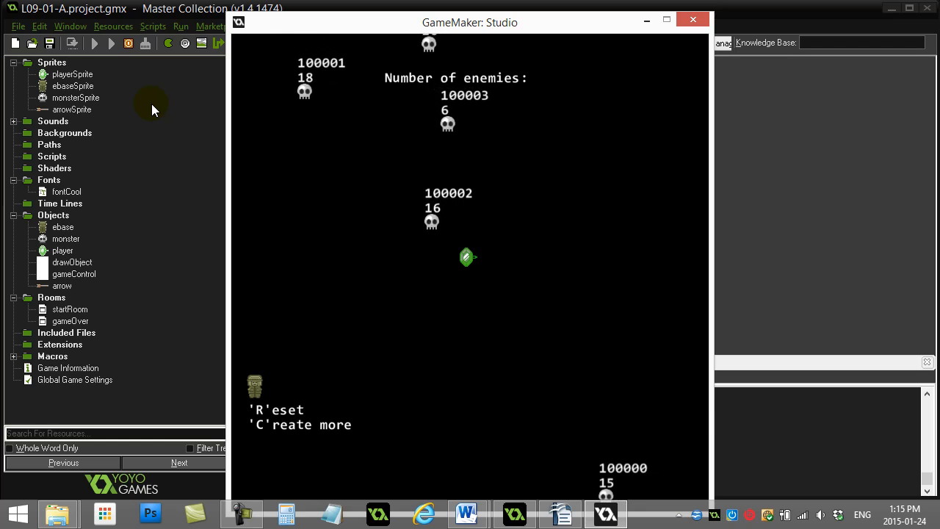
pyautogui.press('c')
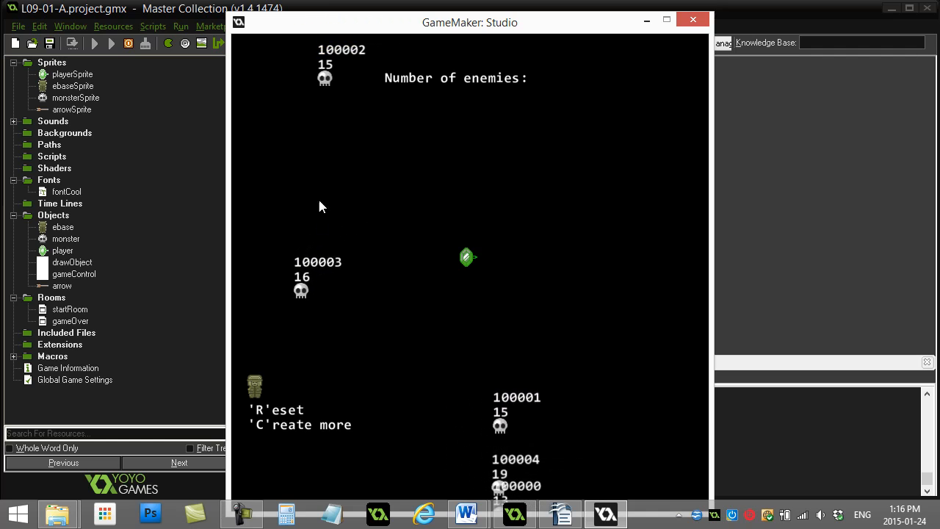
pyautogui.press('r')
pyautogui.press('r')
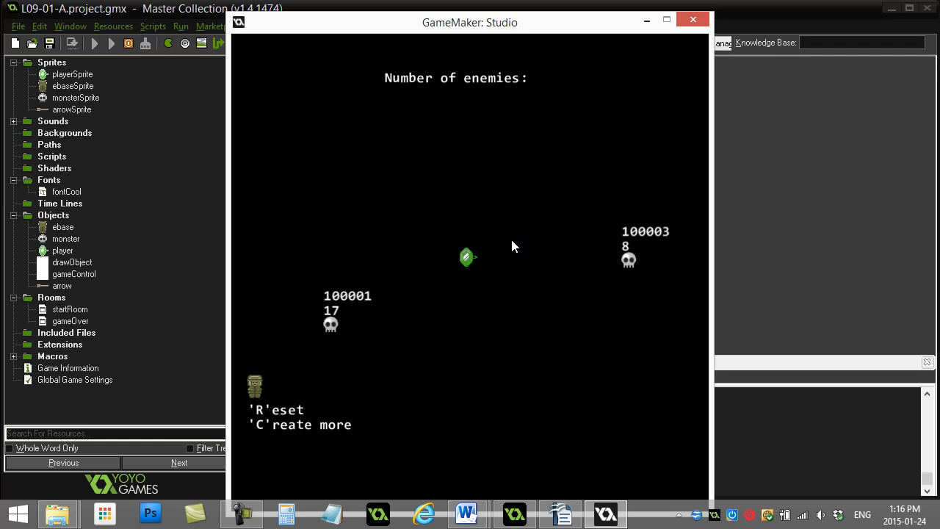
pyautogui.click(692, 21)
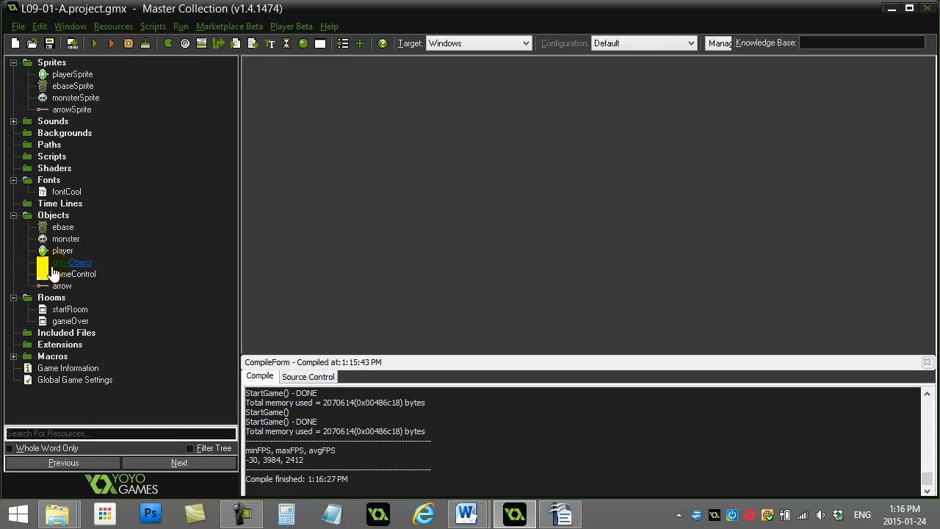
# Comment out the id-drawing line 5 in the monster's Draw code with // and save it.
pyautogui.doubleClick(65, 238)
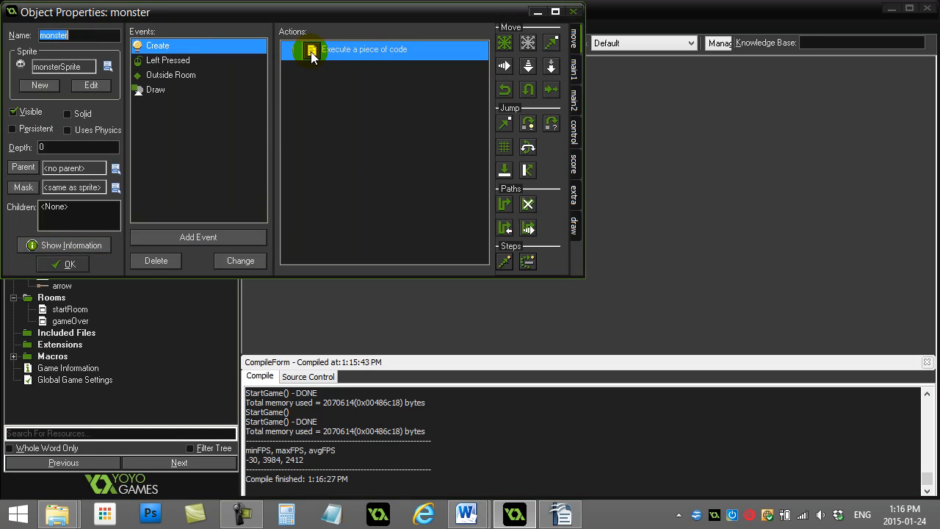
pyautogui.click(155, 89)
pyautogui.doubleClick(364, 49)
pyautogui.click(233, 216)
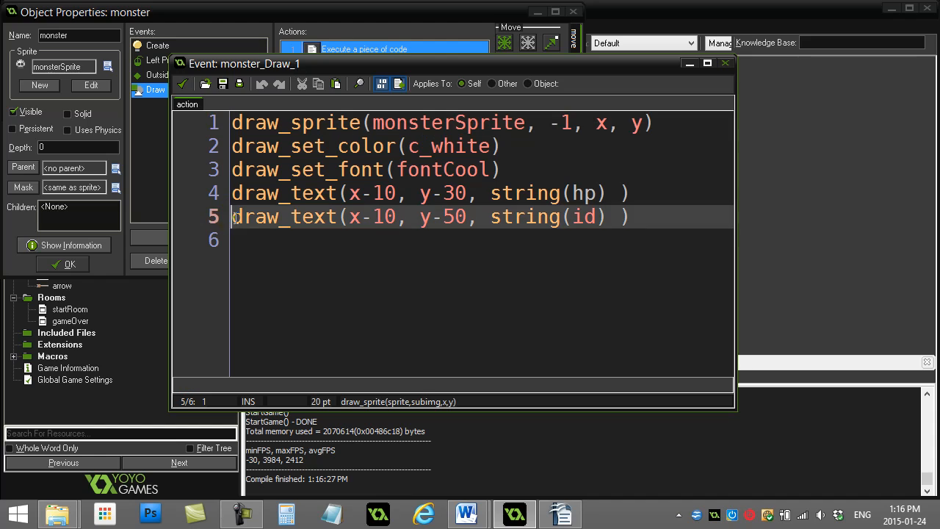
pyautogui.write('//')
pyautogui.press('Down')
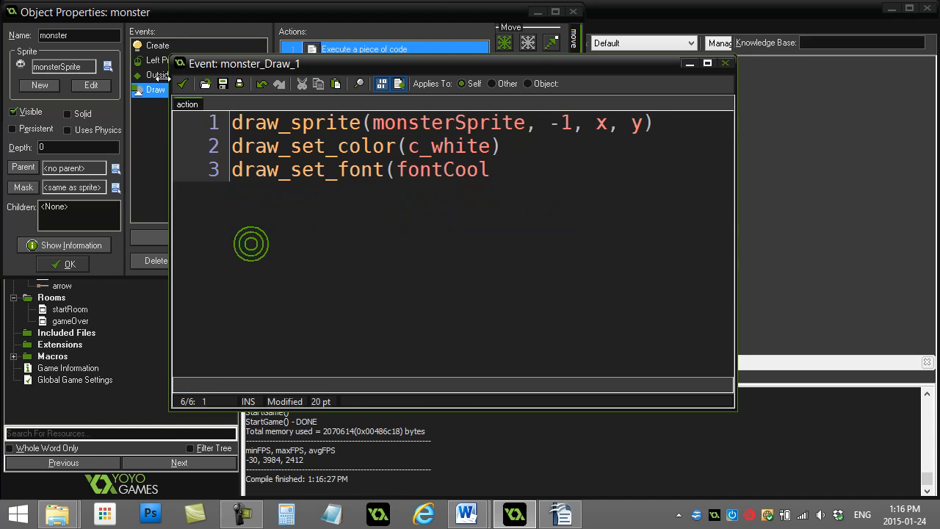
pyautogui.click(180, 84)
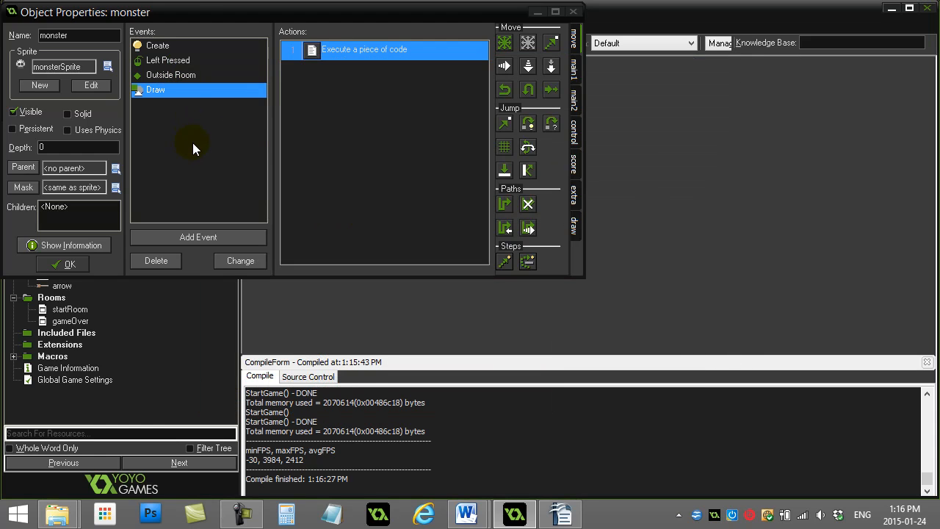
# Close the monster object and add a press F-key event to the player object.
pyautogui.click(70, 264)
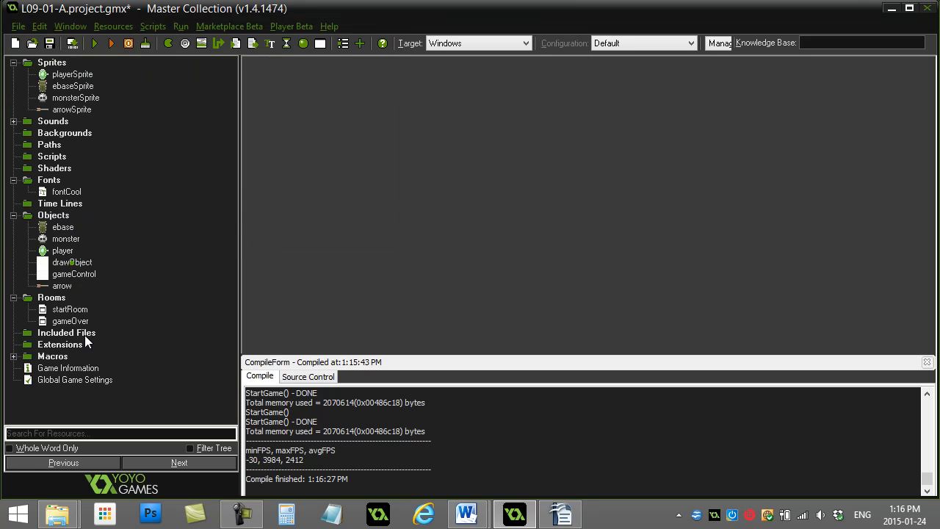
pyautogui.click(62, 251)
pyautogui.doubleClick(63, 250)
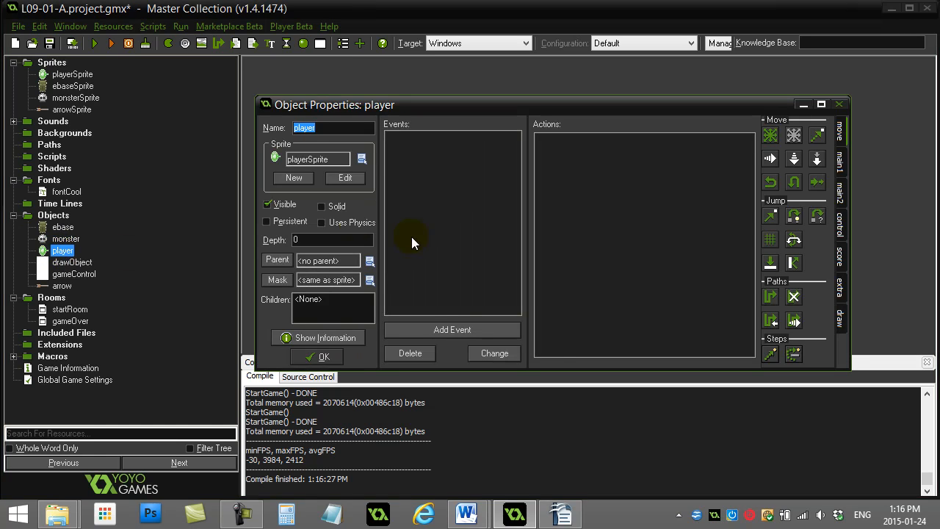
pyautogui.click(447, 330)
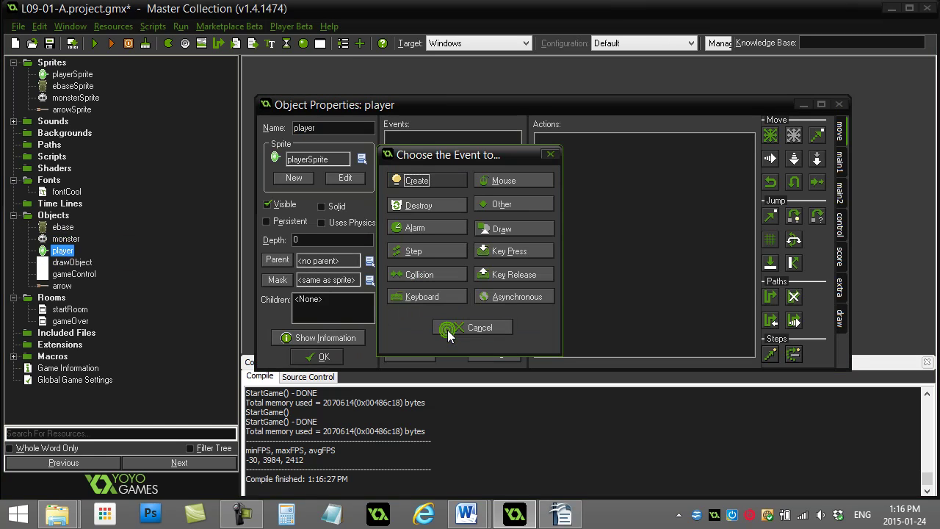
pyautogui.click(536, 252)
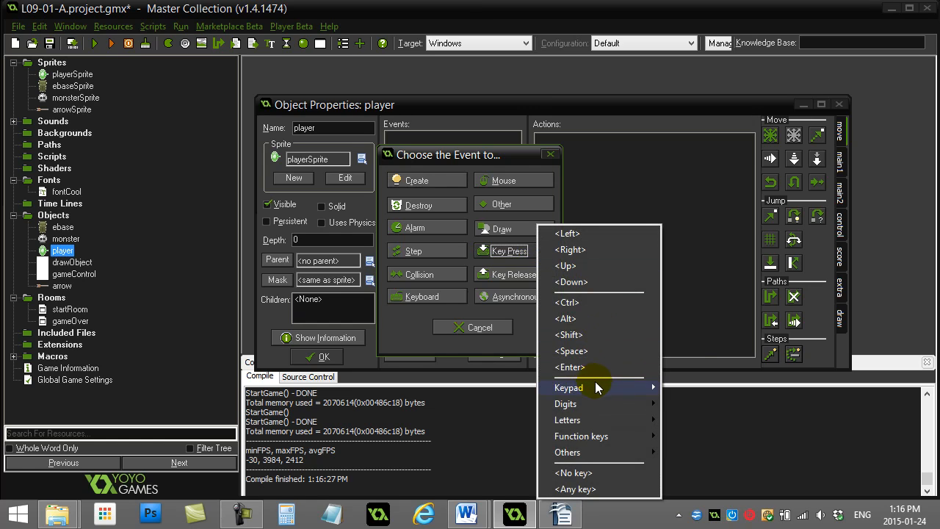
pyautogui.moveTo(567, 419)
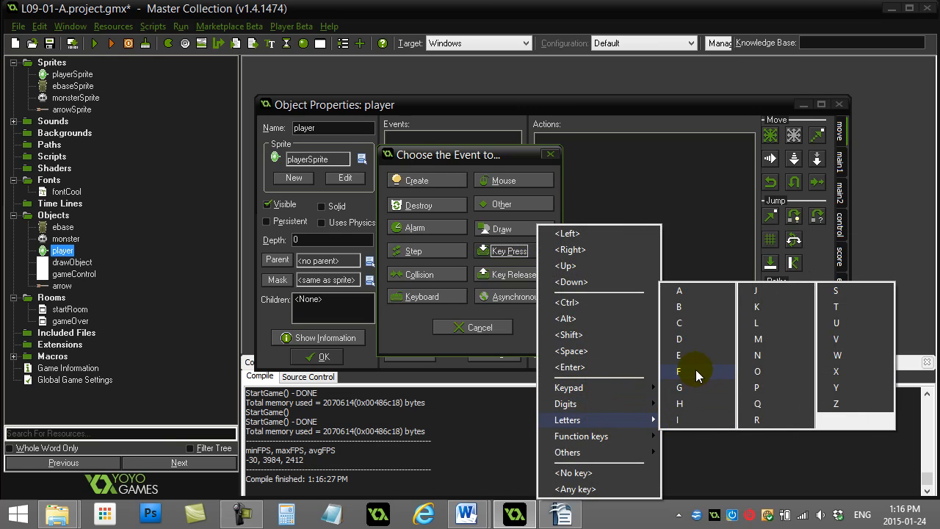
pyautogui.click(695, 369)
# Attach a code action to the F-key event and widen its code editor window.
pyautogui.click(838, 223)
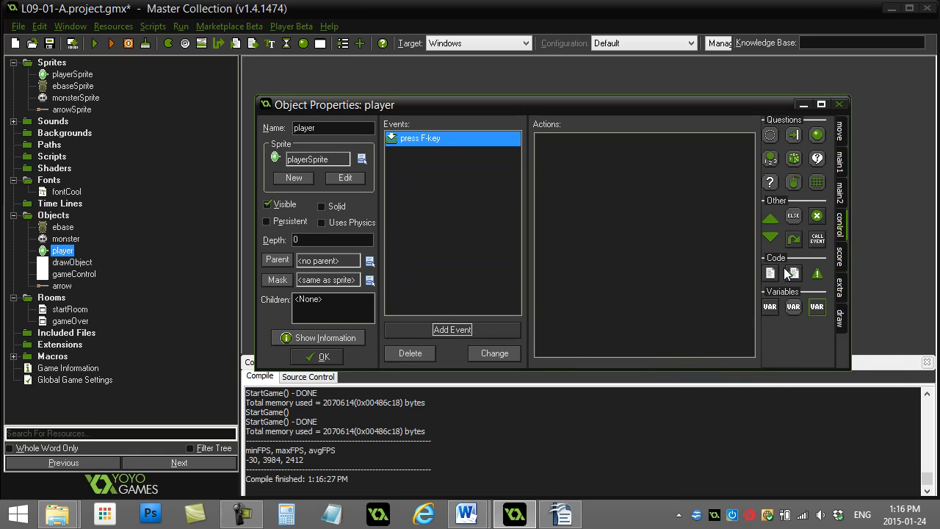
pyautogui.moveTo(770, 274); pyautogui.dragTo(643, 220)
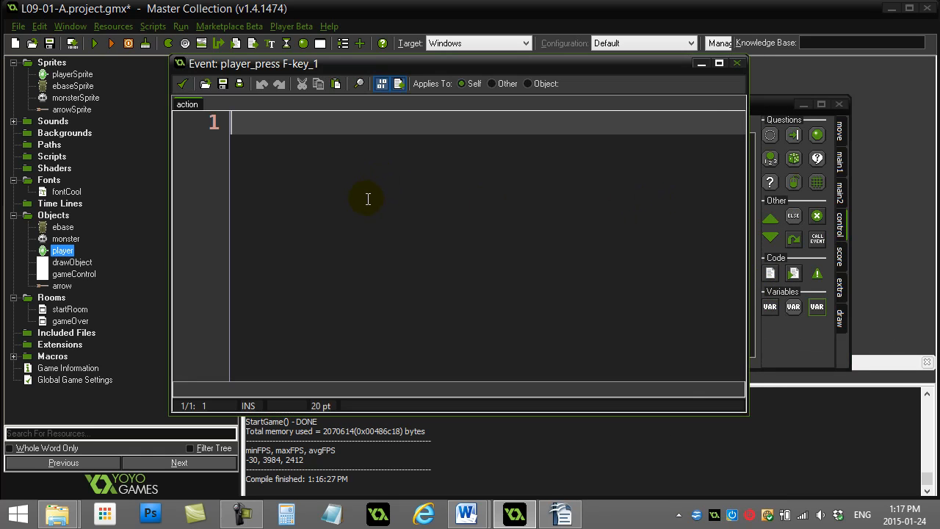
pyautogui.moveTo(171, 241); pyautogui.dragTo(71, 238)
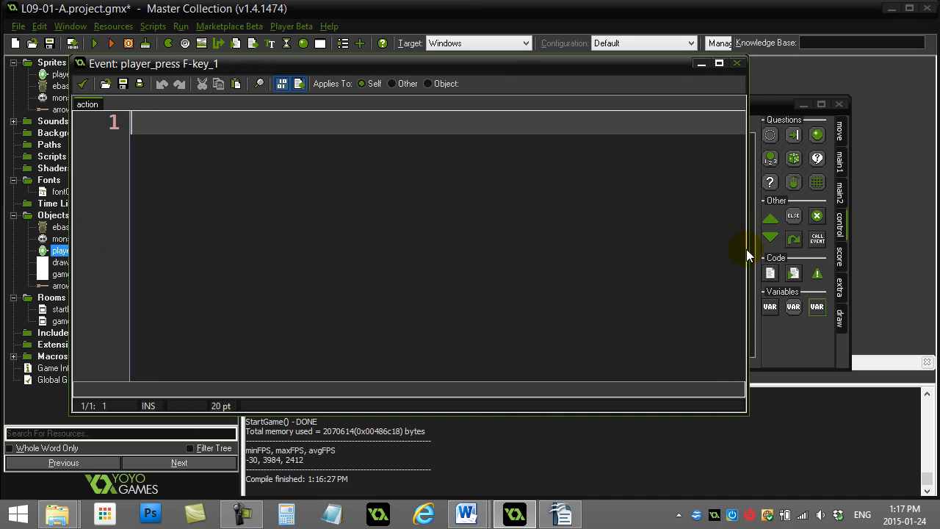
pyautogui.moveTo(746, 248); pyautogui.dragTo(873, 236)
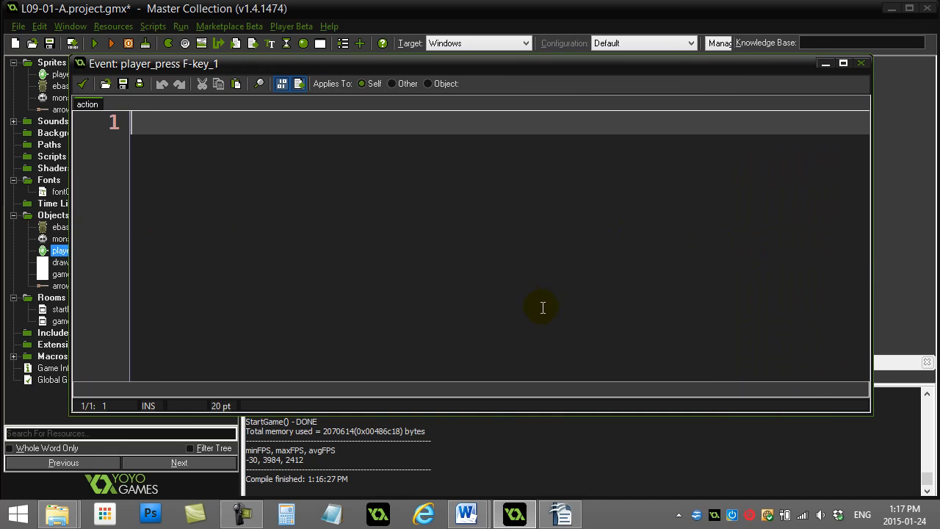
# Switch to the Word Instance_Cheat_Sheet_01 notes and review the instance_nearest description returning an id.
pyautogui.click(467, 513)
pyautogui.moveTo(388, 434)
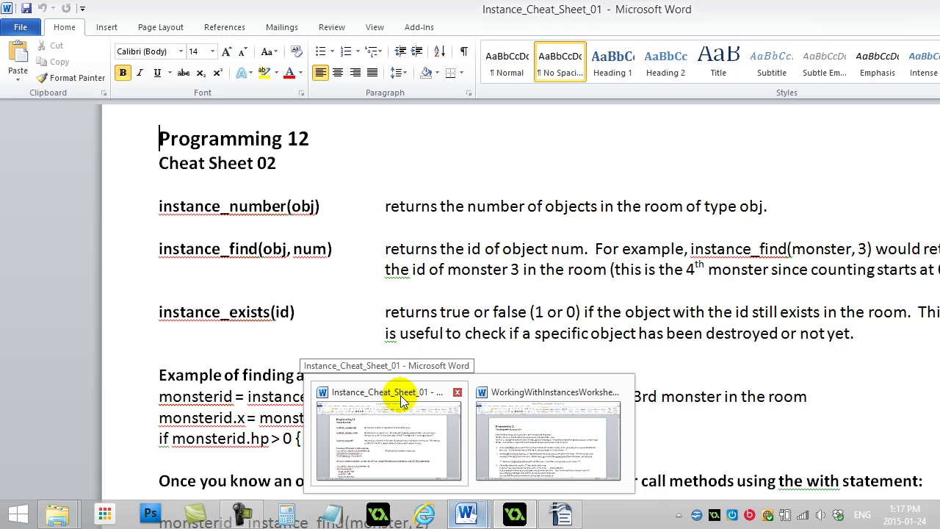
pyautogui.click(405, 393)
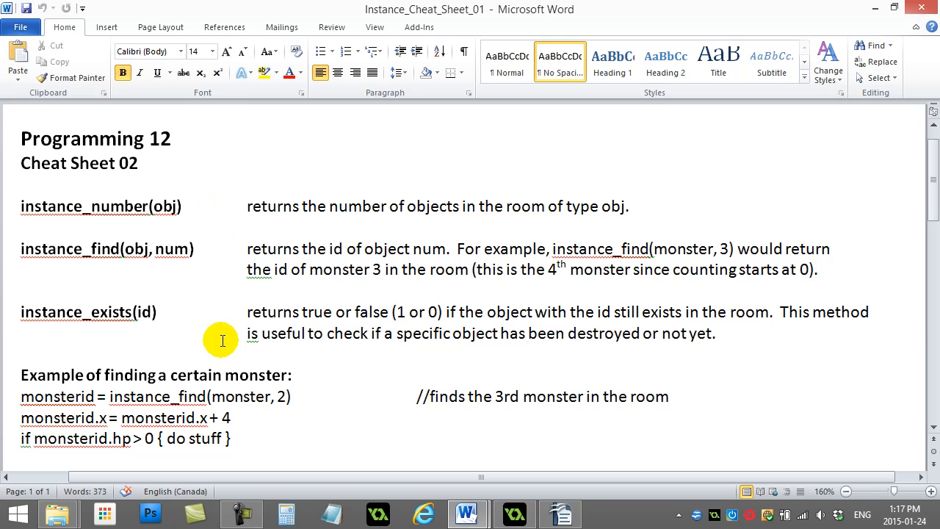
pyautogui.scroll(-1, 213, 327)
pyautogui.scroll(1, 211, 325)
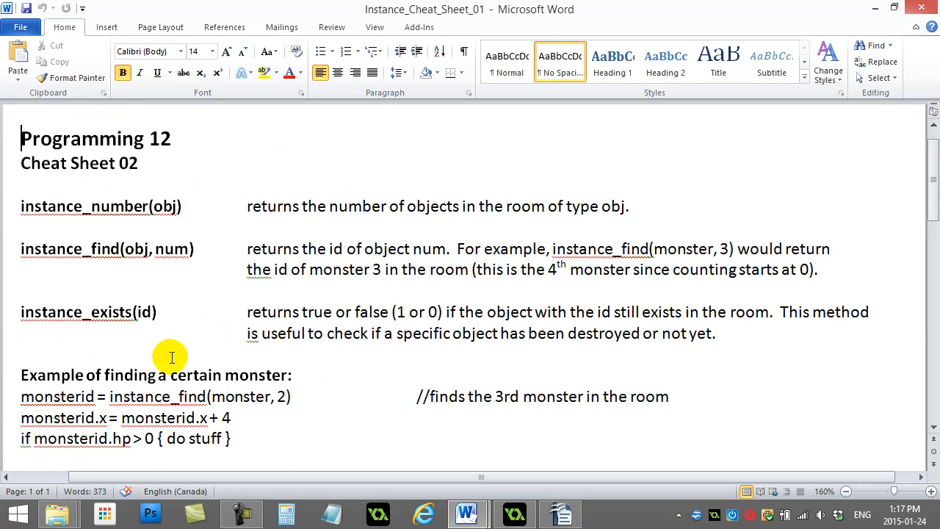
pyautogui.scroll(-3, 171, 356)
pyautogui.scroll(-3, 171, 356)
pyautogui.scroll(-3, 171, 356)
pyautogui.scroll(-2, 171, 356)
pyautogui.scroll(-2, 171, 356)
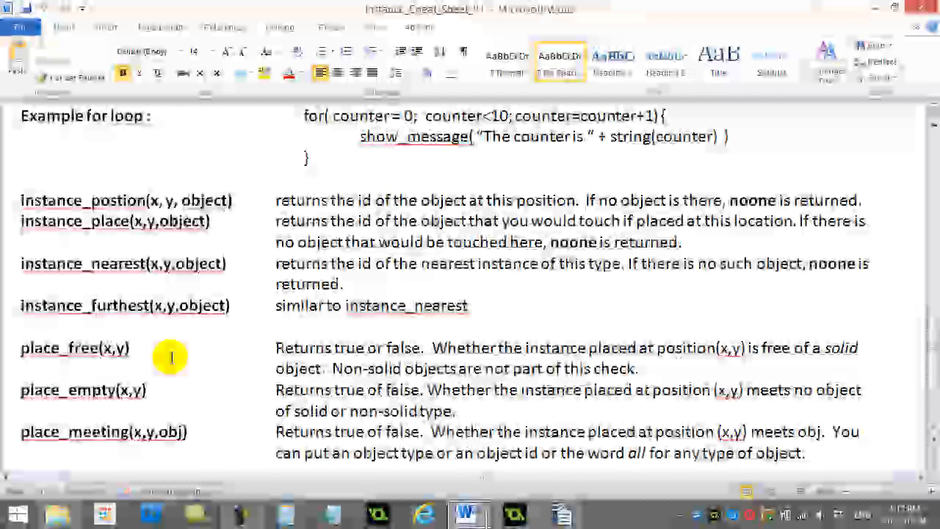
pyautogui.scroll(-2, 171, 356)
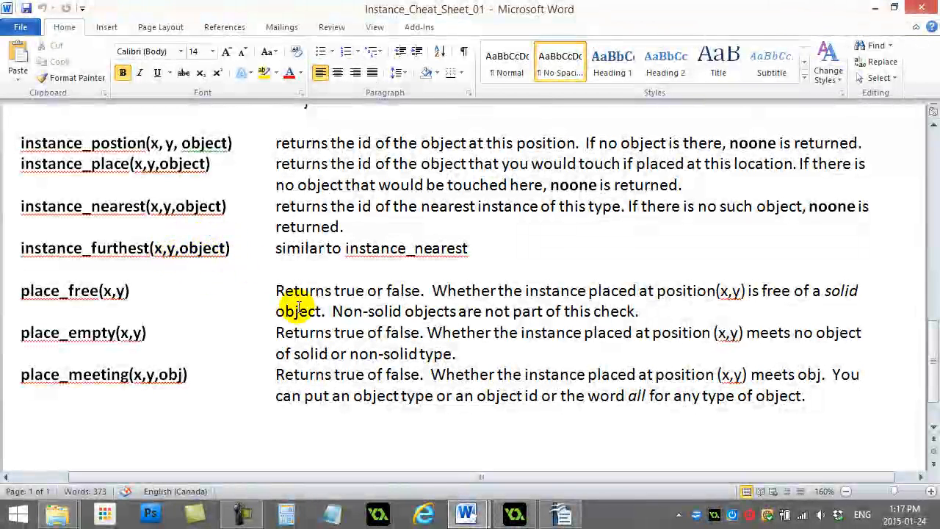
pyautogui.click(276, 206)
pyautogui.click(371, 206)
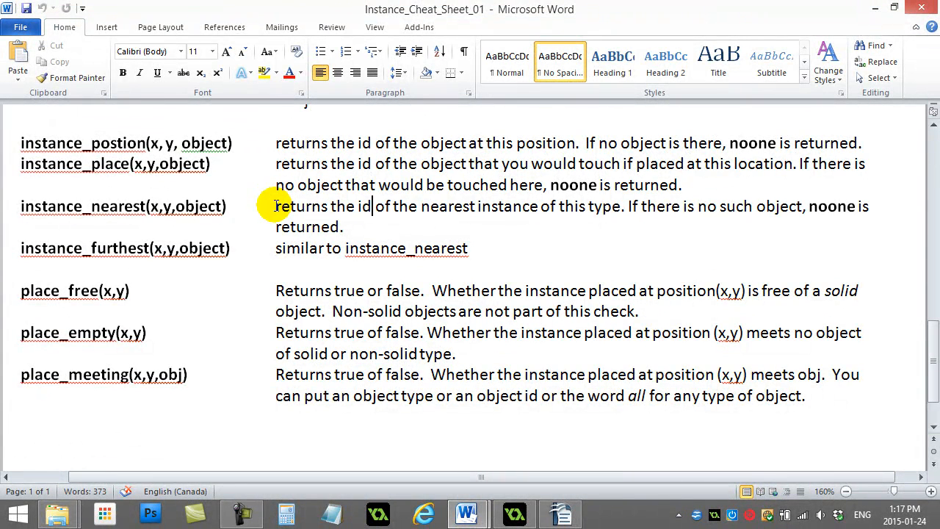
pyautogui.click(274, 206)
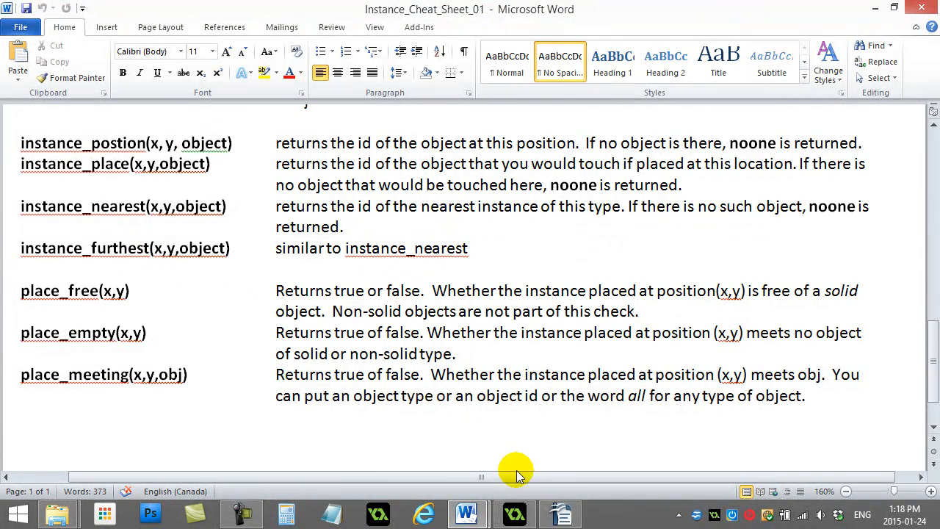
# Back in GameMaker, write a comment and furthestmon = instance_furthest(x,y, monster) below it.
pyautogui.click(514, 512)
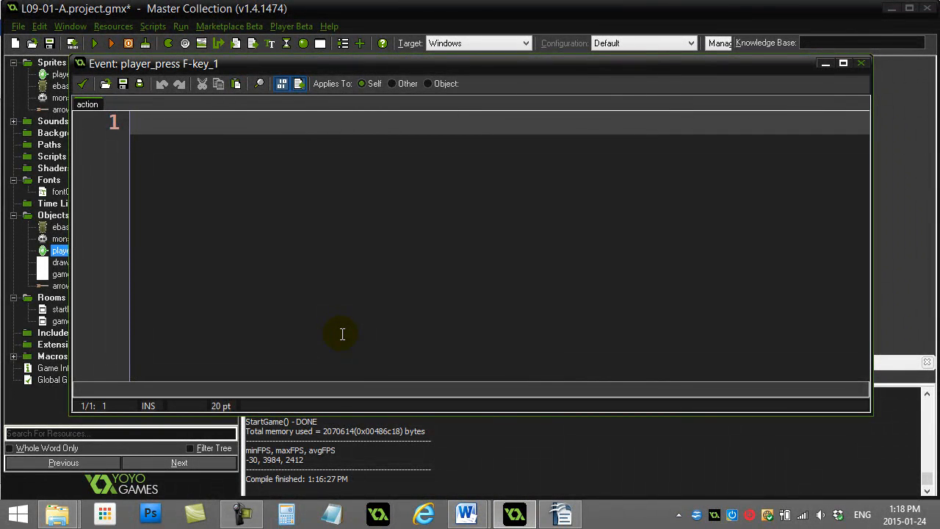
pyautogui.write('//find id of further ')
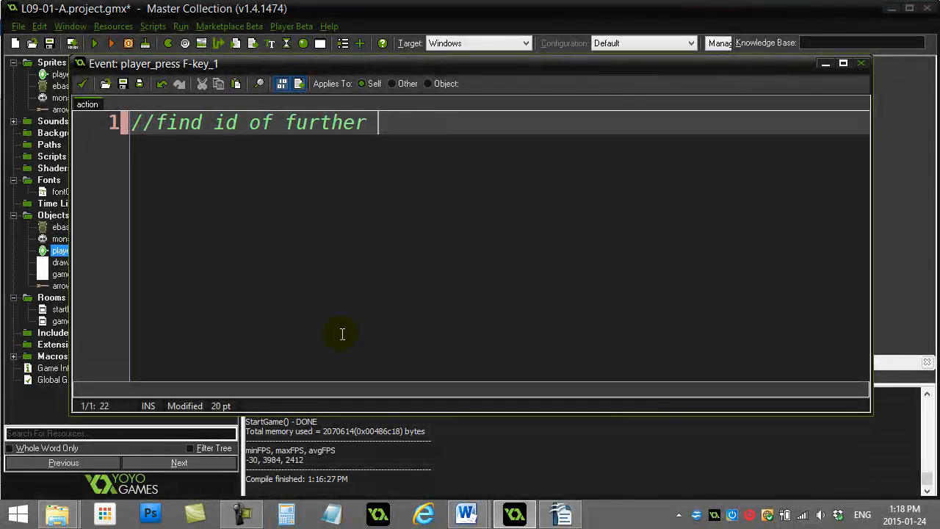
pyautogui.write('monster')
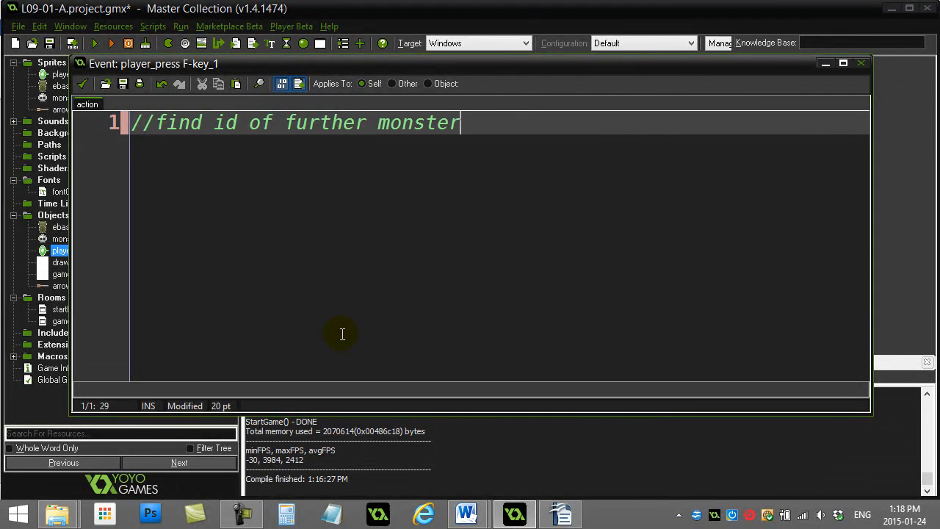
pyautogui.press('Return')
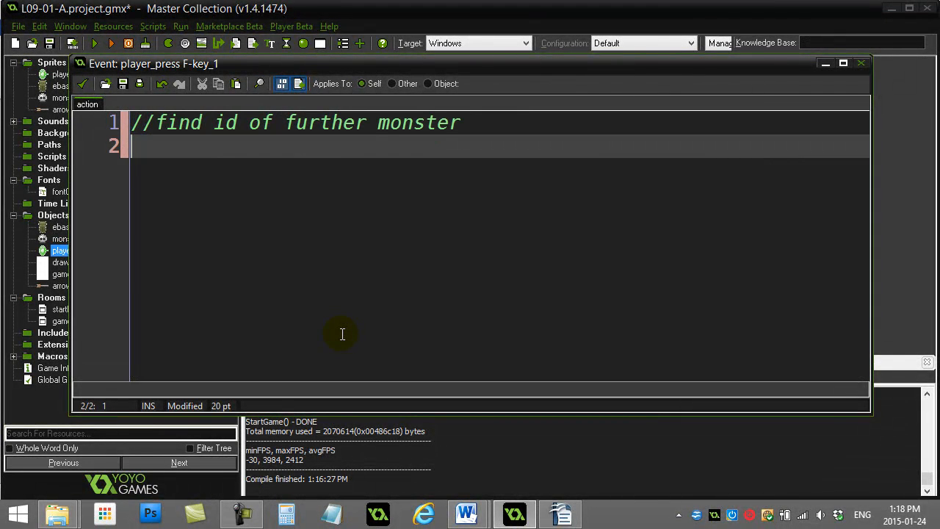
pyautogui.moveTo(235, 63); pyautogui.dragTo(358, 82)
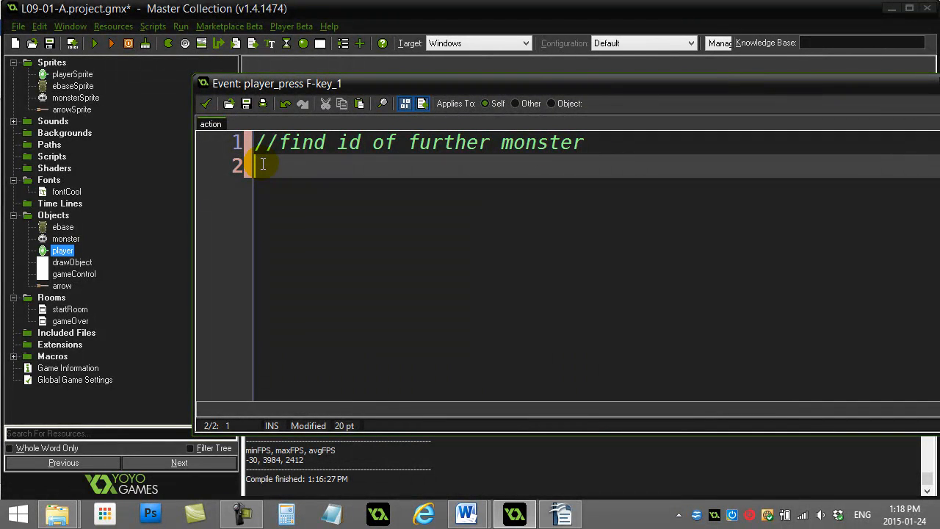
pyautogui.write('furth')
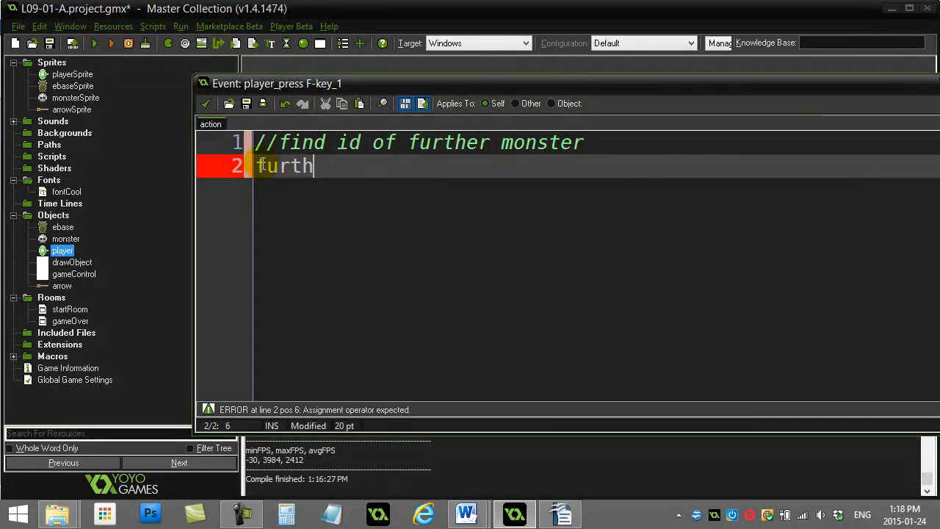
pyautogui.write('estmon')
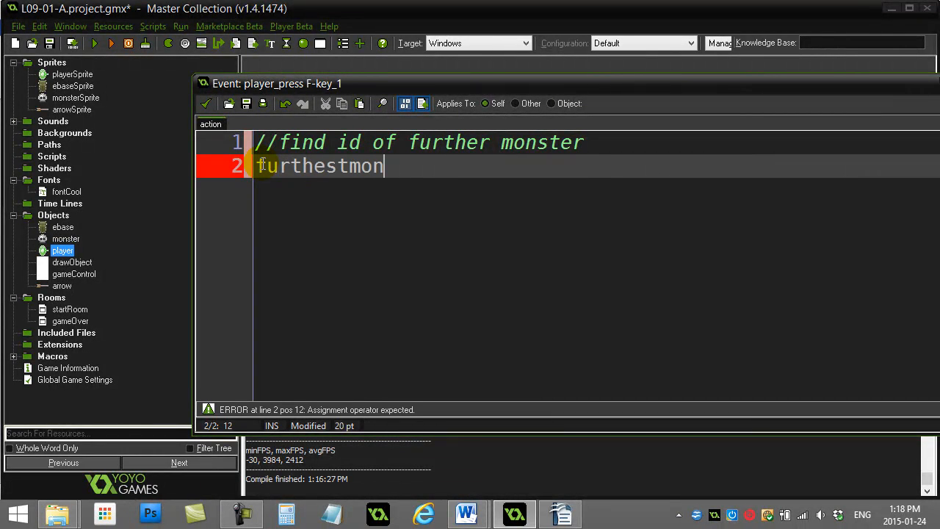
pyautogui.write('=')
pyautogui.press('BackSpace')
pyautogui.press('BackSpace')
pyautogui.write('= ')
pyautogui.write('instance_further')
pyautogui.press('BackSpace')
pyautogui.write('st(')
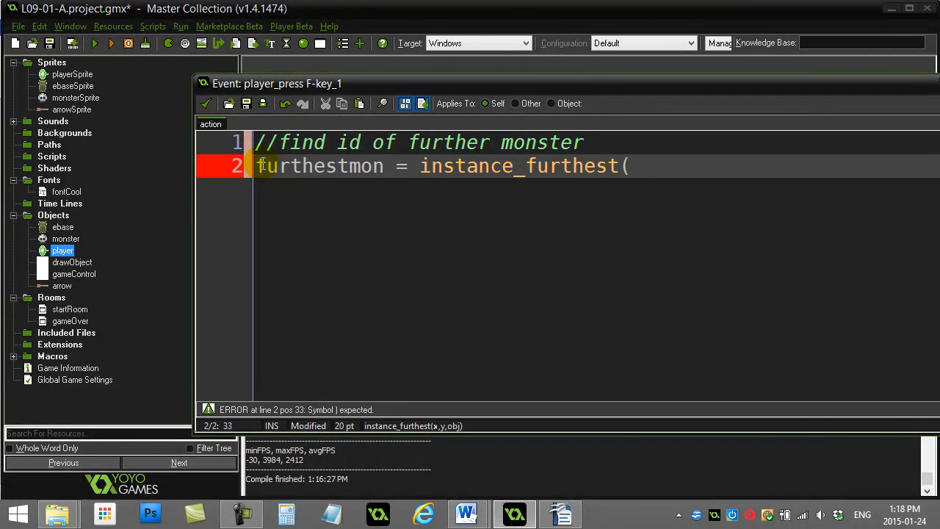
# Emphasise the instance_furthest call on line 2 and start a new line for another comment.
pyautogui.moveTo(257, 83)
pyautogui.mouseDown()
pyautogui.moveTo(214, 175)
pyautogui.moveTo(199, 99)
pyautogui.mouseUp()
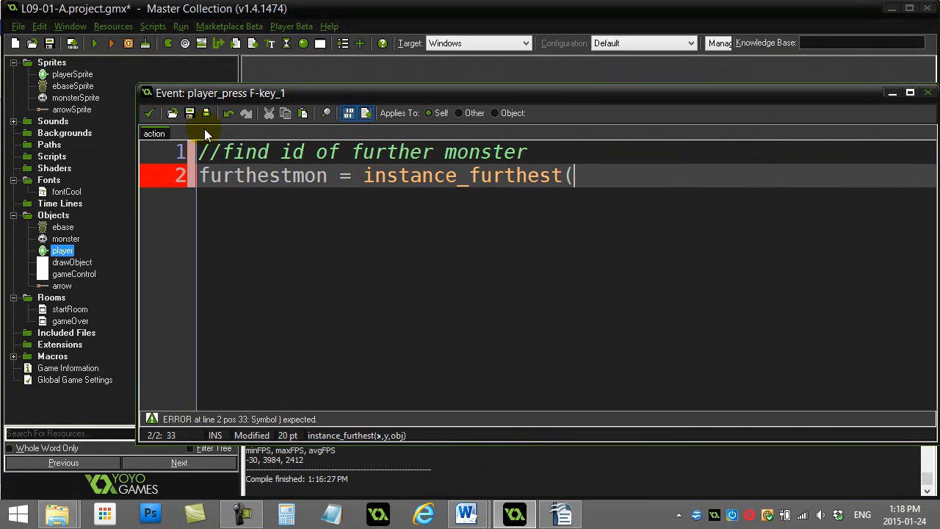
pyautogui.write('x,y')
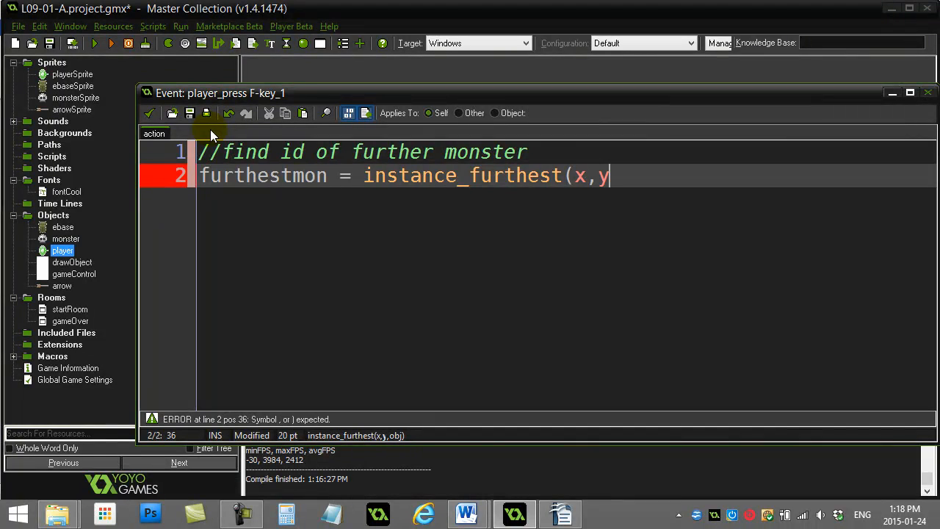
pyautogui.write(', monster)')
pyautogui.press('Return')
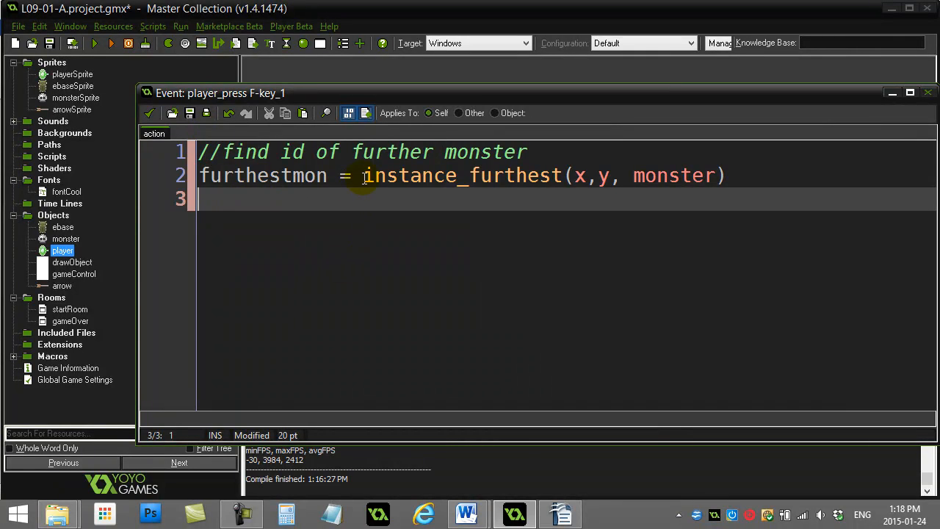
pyautogui.moveTo(363, 179); pyautogui.dragTo(727, 175)
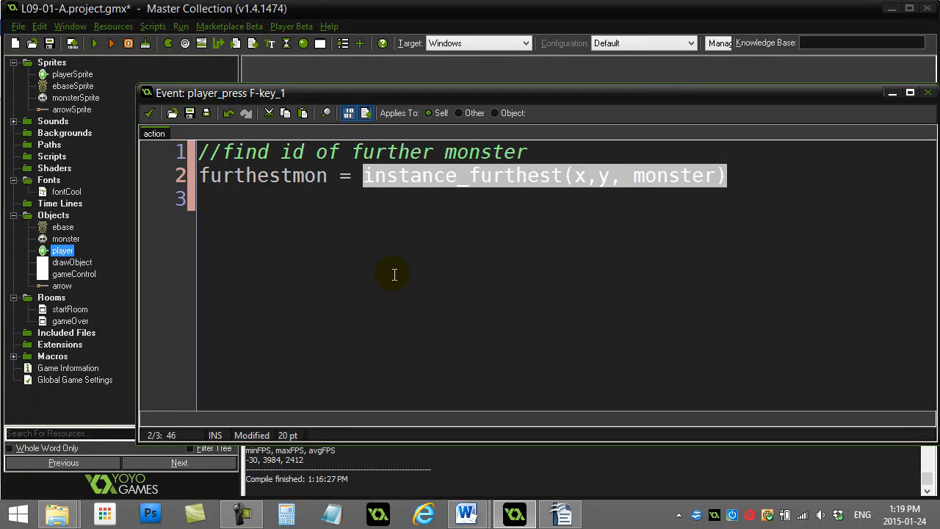
pyautogui.click(263, 213)
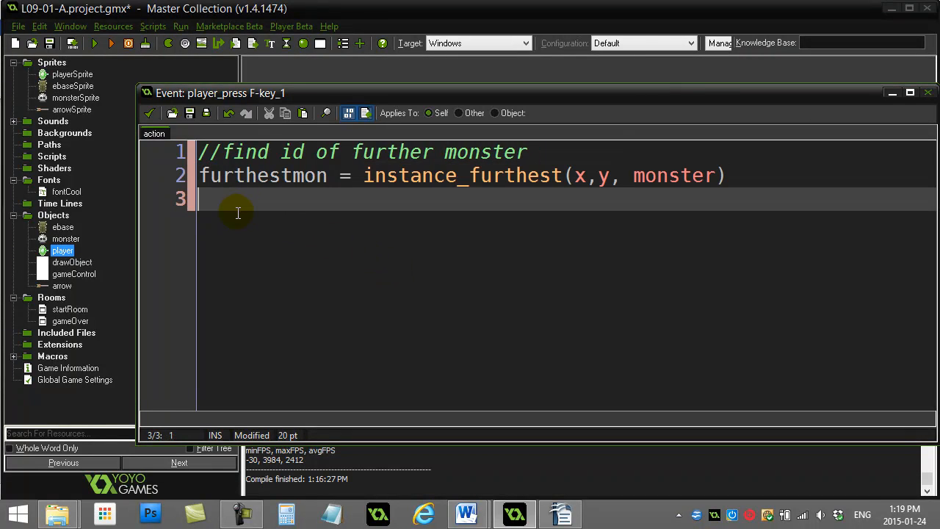
pyautogui.press('Return')
pyautogui.write('//')
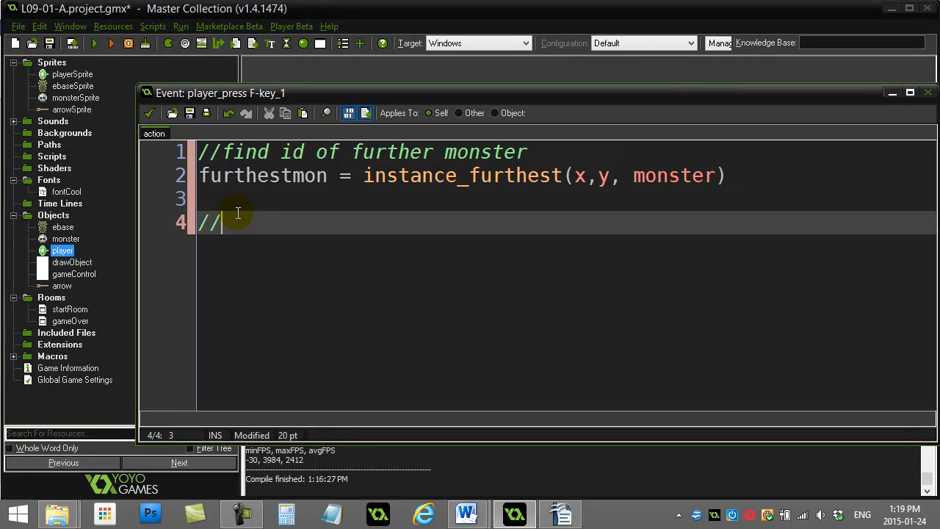
pyautogui.write('do something with this ')
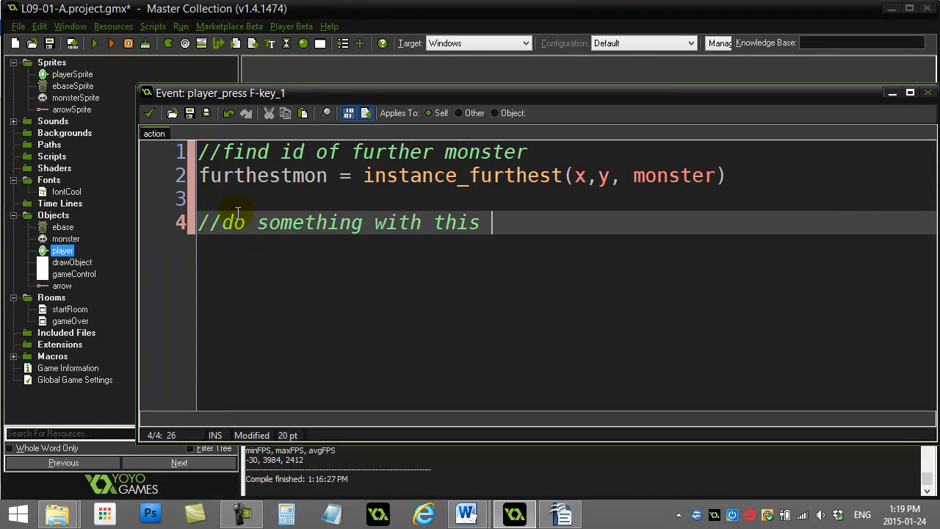
pyautogui.write('monster')
# Start a with furthestmon block below the comment, opening an indented line inside it.
pyautogui.press('Return')
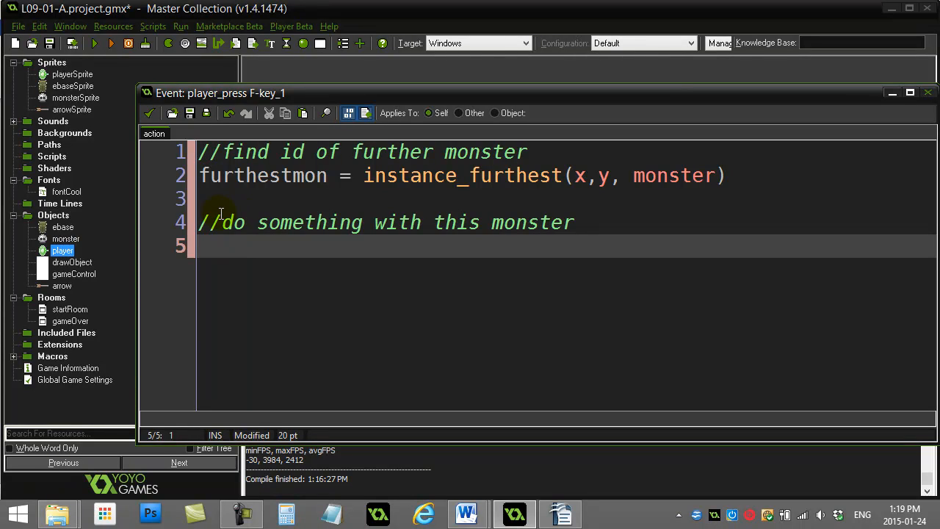
pyautogui.doubleClick(262, 176)
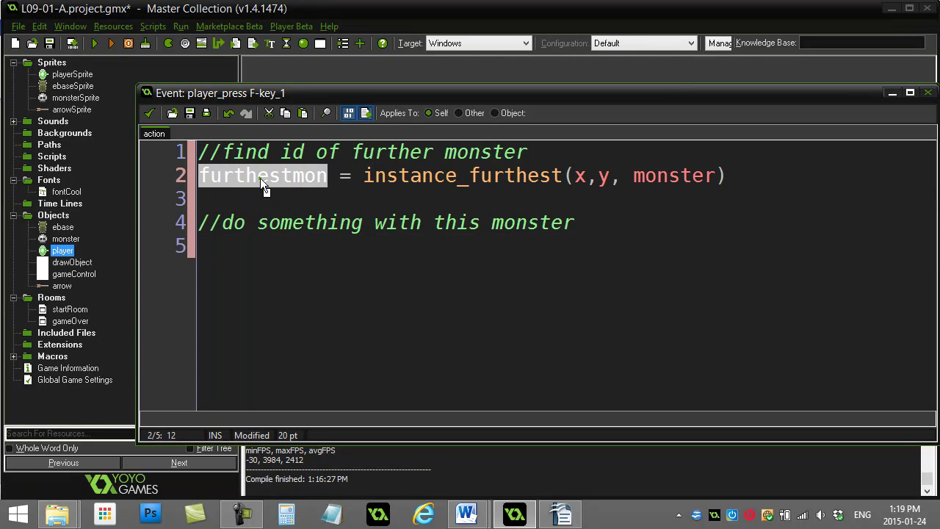
pyautogui.click(232, 250)
pyautogui.write('with furthestmon')
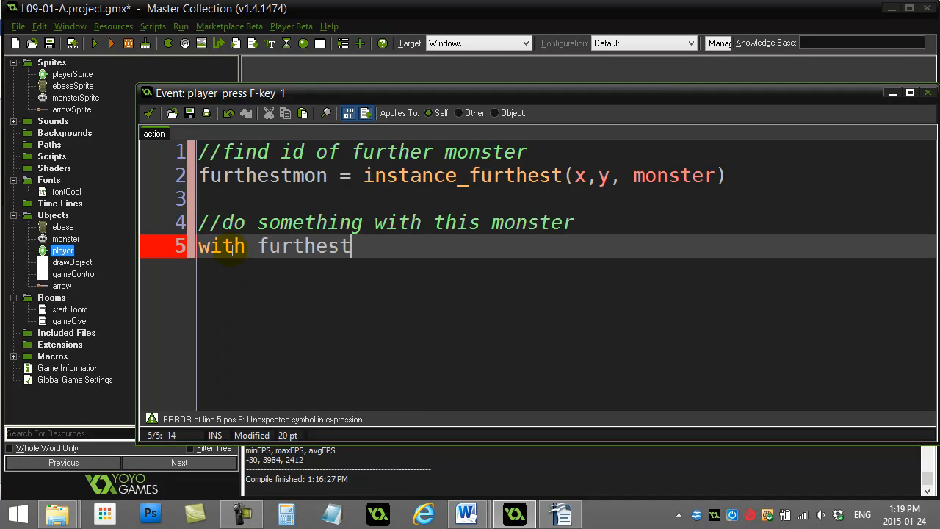
pyautogui.write(' {')
pyautogui.press('Return')
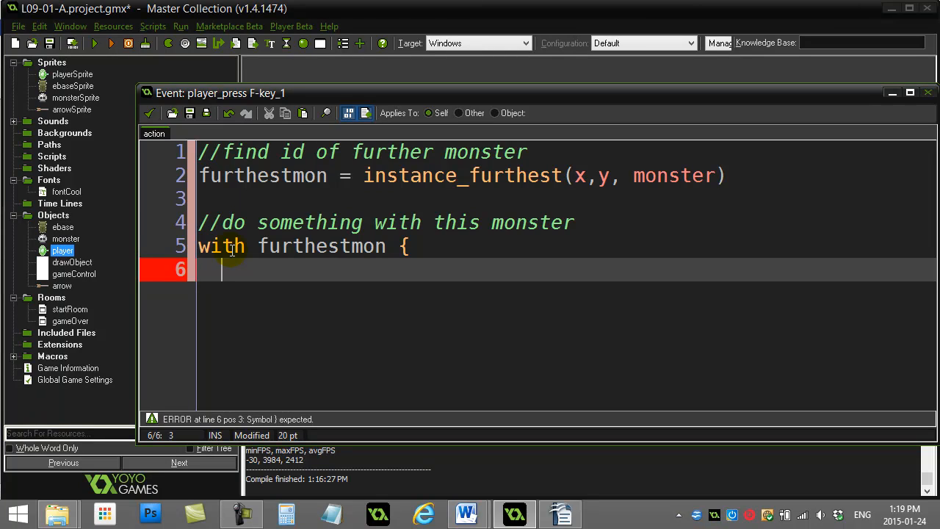
pyautogui.write('effect_below')
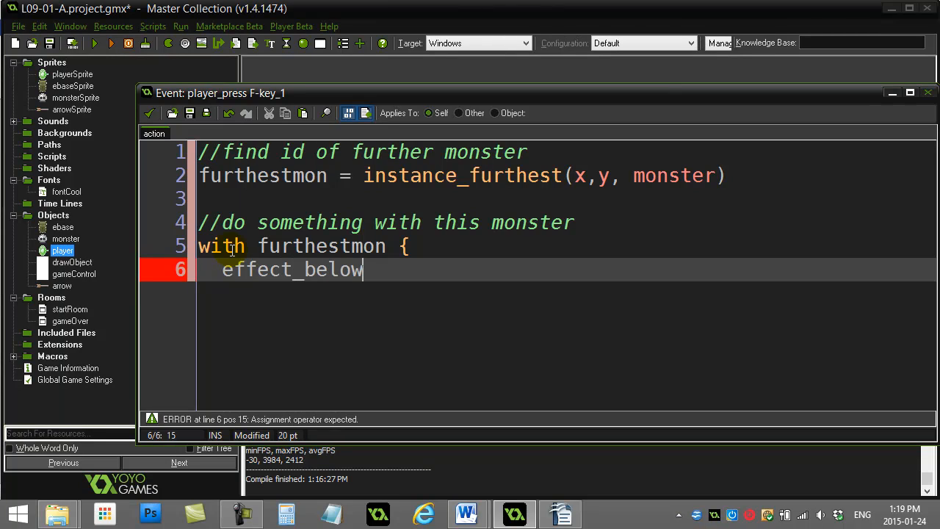
# Fill the block with effect_create_below(ef_ring, x, y, 0, c_red) and instance_destroy(), then close it with a brace.
pyautogui.press('BackSpace')
pyautogui.press('BackSpace')
pyautogui.press('BackSpace')
pyautogui.press('BackSpace')
pyautogui.press('BackSpace')
pyautogui.write('create-bel')
pyautogui.press('BackSpace')
pyautogui.press('BackSpace')
pyautogui.press('BackSpace')
pyautogui.press('BackSpace')
pyautogui.write('_below(ef_ring, x, y, 0')
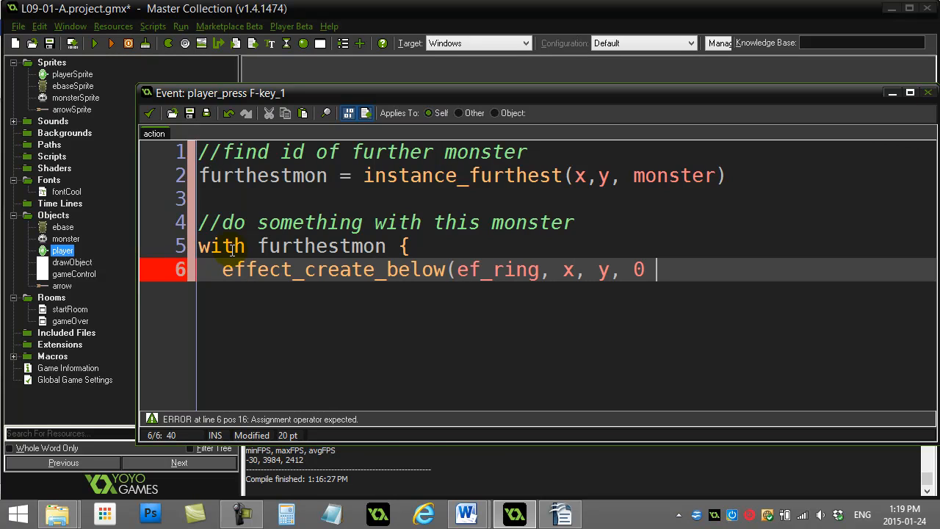
pyautogui.press('BackSpace')
pyautogui.write(', c_red)')
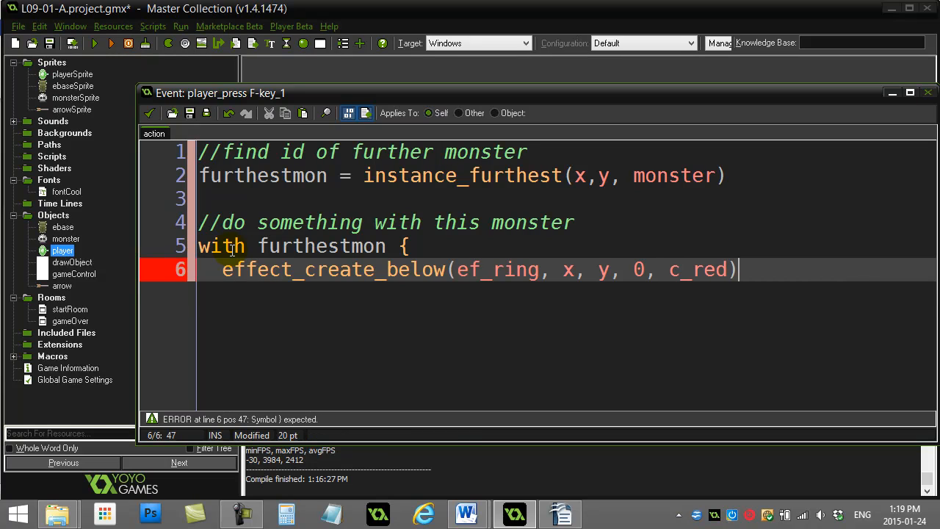
pyautogui.press('Return')
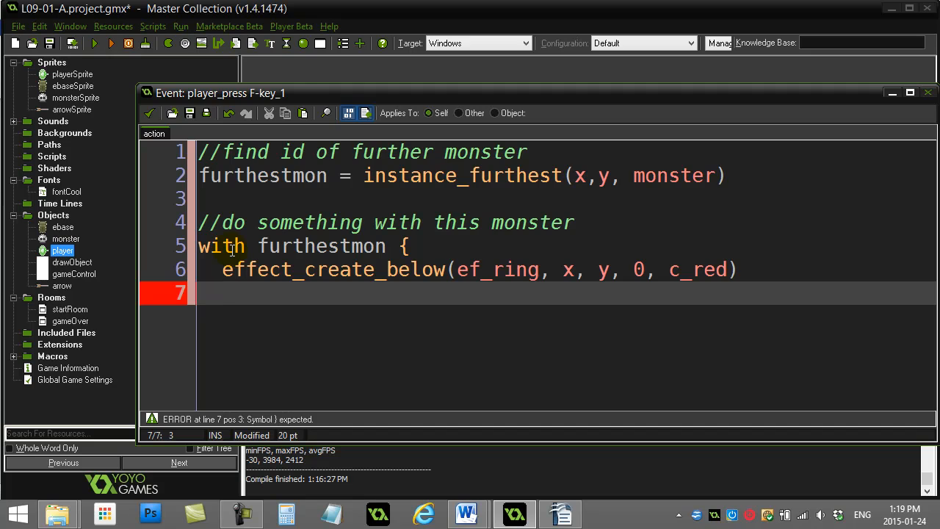
pyautogui.write('instance_destroy()')
pyautogui.press('Return')
pyautogui.write('}')
pyautogui.press('Return')
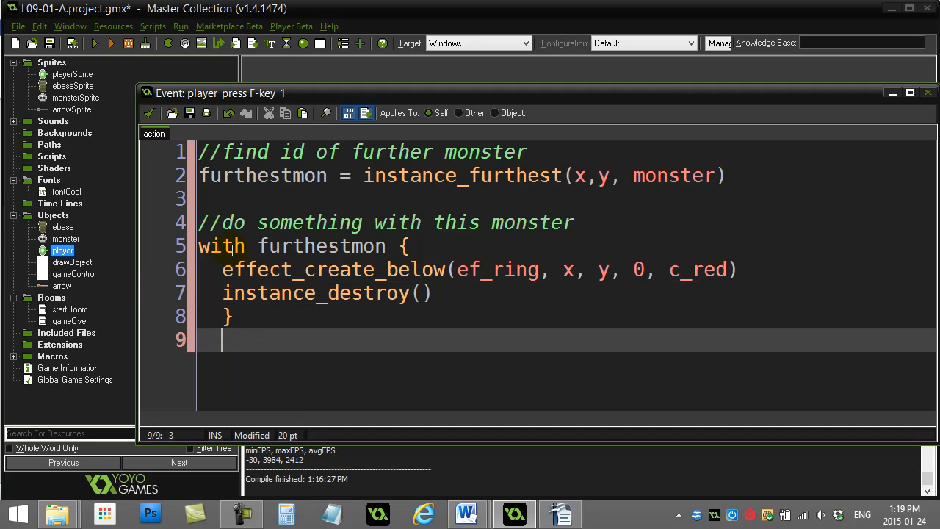
pyautogui.click(231, 209)
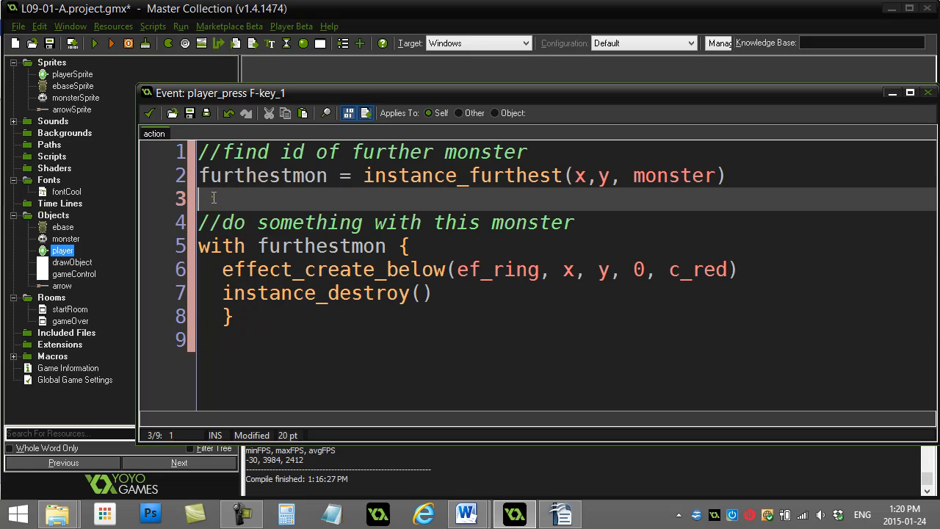
# Save the event code, run the game, remove monsters 19 and 7 with F, then close the game.
pyautogui.click(150, 113)
pyautogui.click(94, 43)
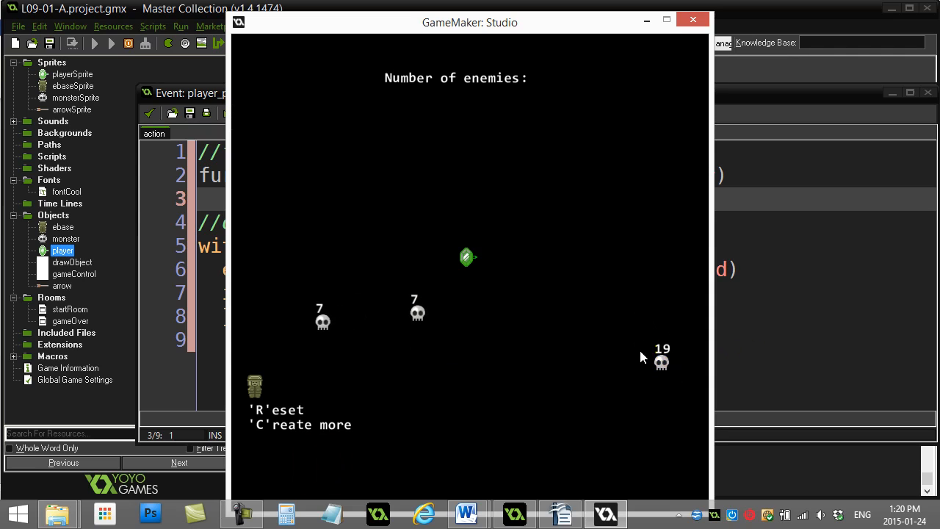
pyautogui.click(665, 368)
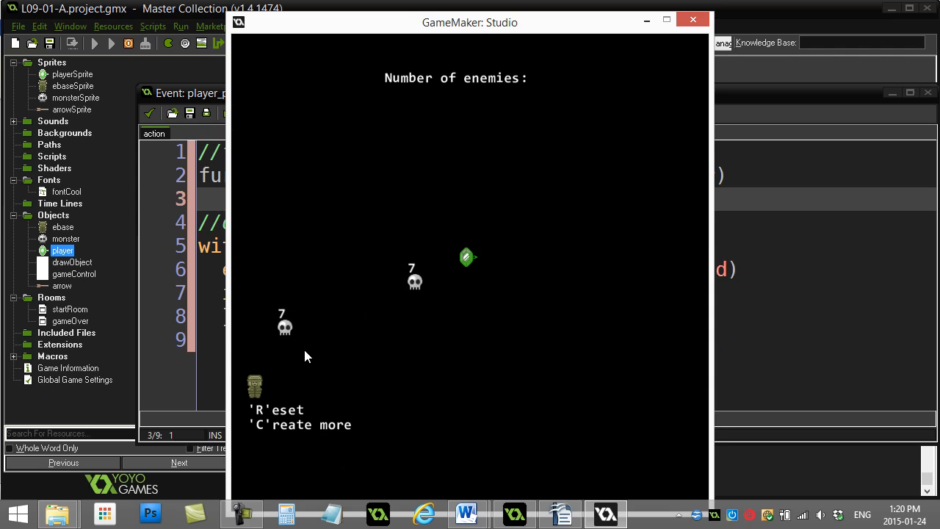
pyautogui.click(290, 327)
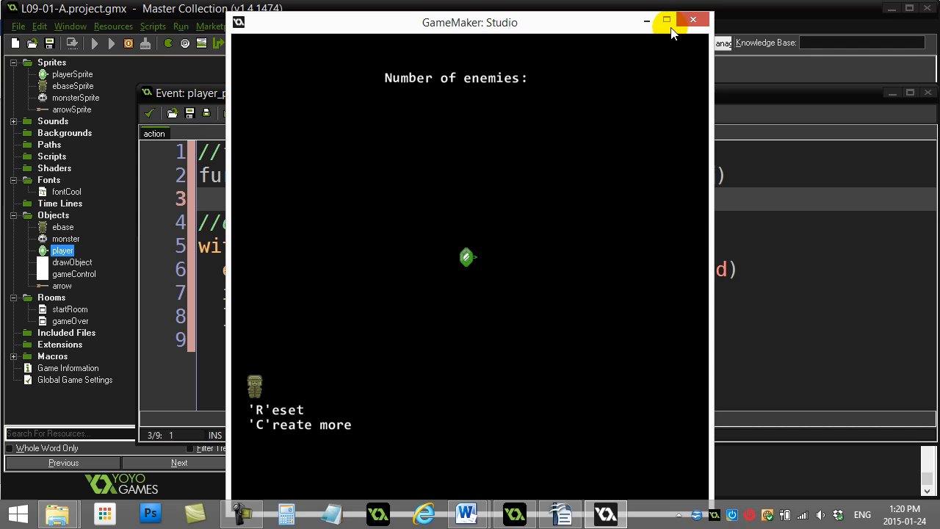
pyautogui.click(692, 20)
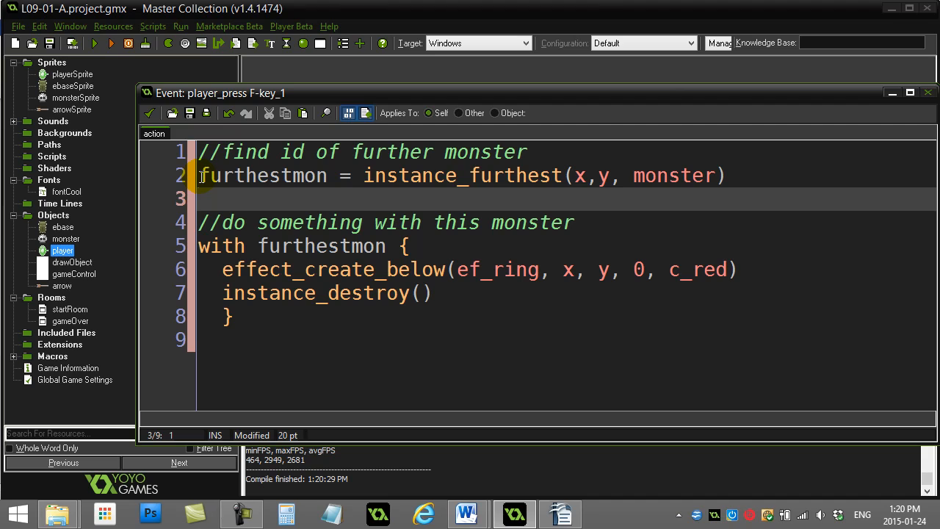
pyautogui.moveTo(360, 176); pyautogui.dragTo(561, 170)
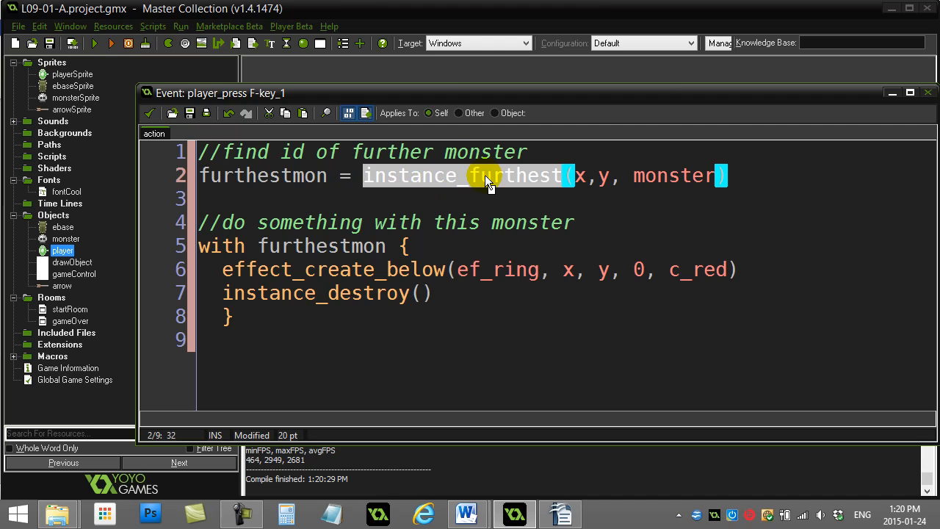
pyautogui.click(458, 197)
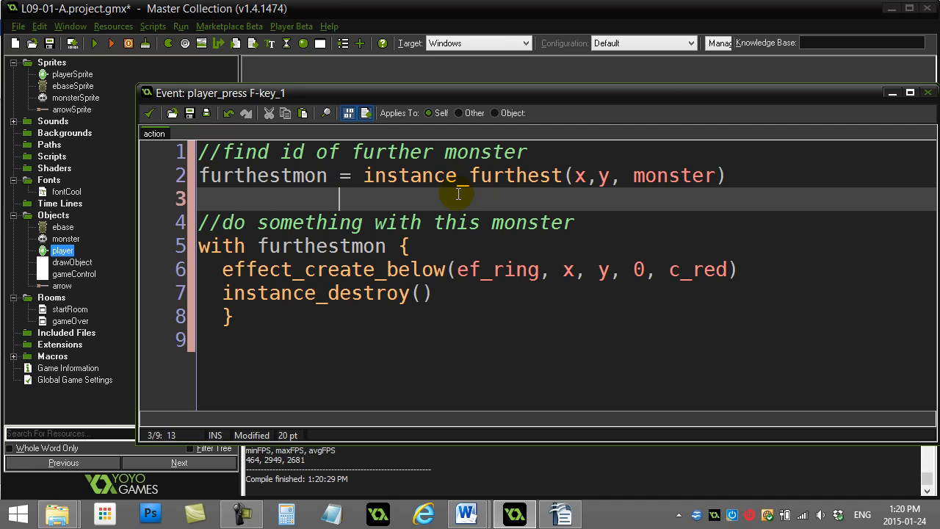
pyautogui.write('//')
pyautogui.press('BackSpace')
pyautogui.write('-4')
pyautogui.press('BackSpace')
pyautogui.press('BackSpace')
pyautogui.press('BackSpace')
pyautogui.write('4')
pyautogui.write('   less than zero')
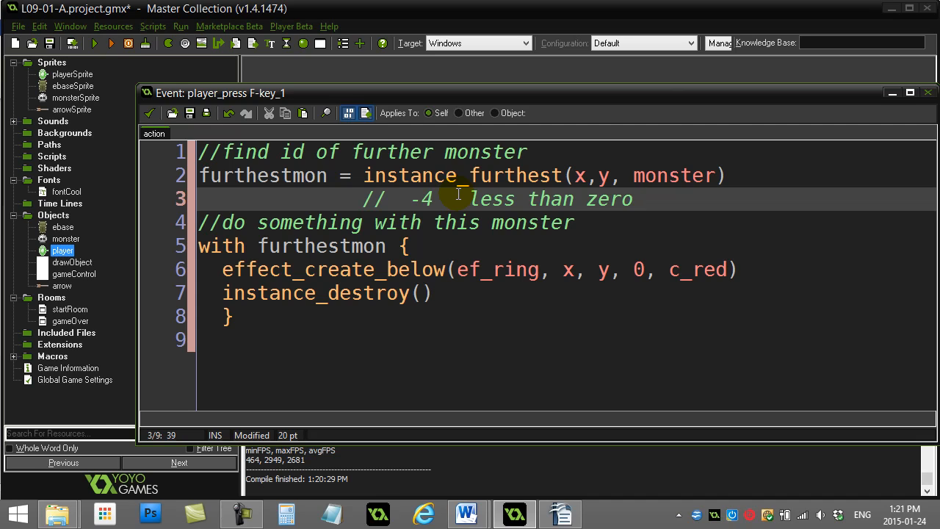
pyautogui.doubleClick(478, 175)
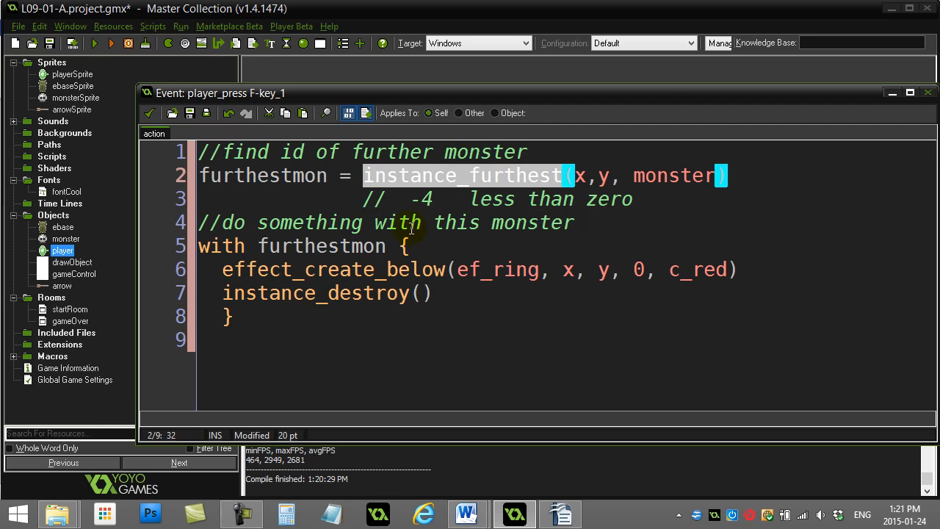
pyautogui.click(229, 175)
pyautogui.doubleClick(261, 177)
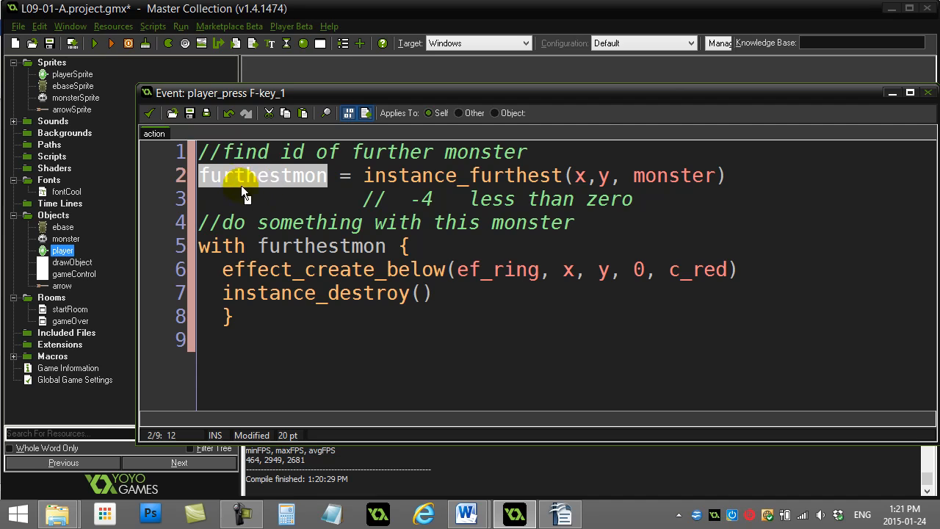
pyautogui.moveTo(363, 176); pyautogui.dragTo(652, 158)
pyautogui.moveTo(363, 176); pyautogui.dragTo(727, 176)
pyautogui.click(646, 199)
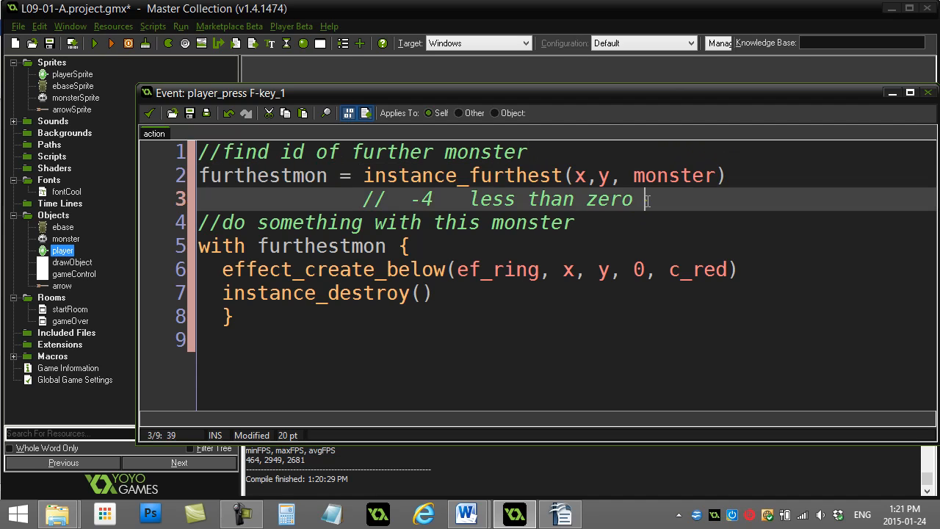
pyautogui.moveTo(646, 199); pyautogui.dragTo(365, 220)
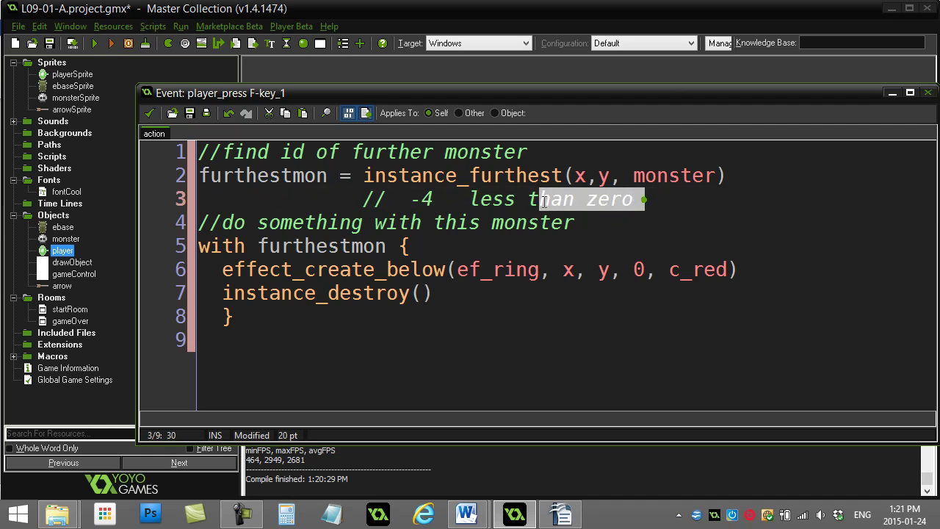
pyautogui.click(365, 209)
pyautogui.moveTo(650, 200); pyautogui.dragTo(376, 202)
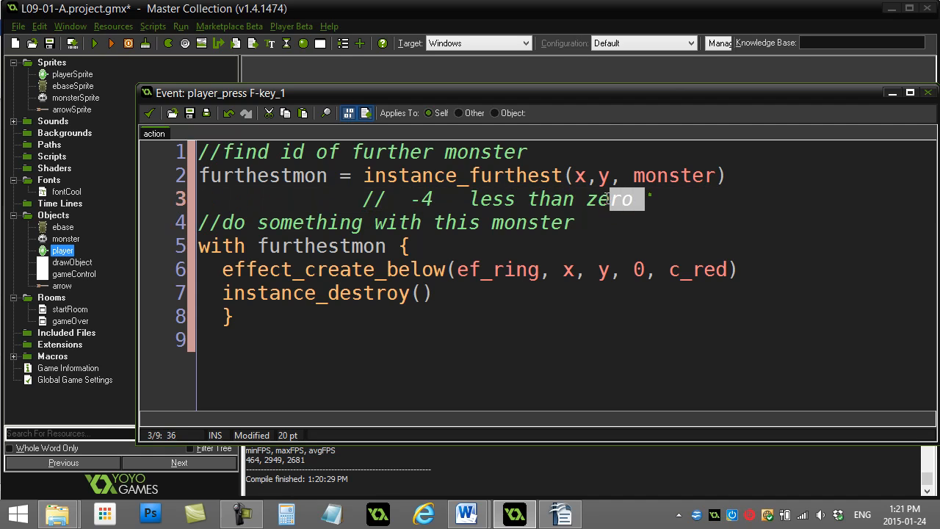
pyautogui.write('if')
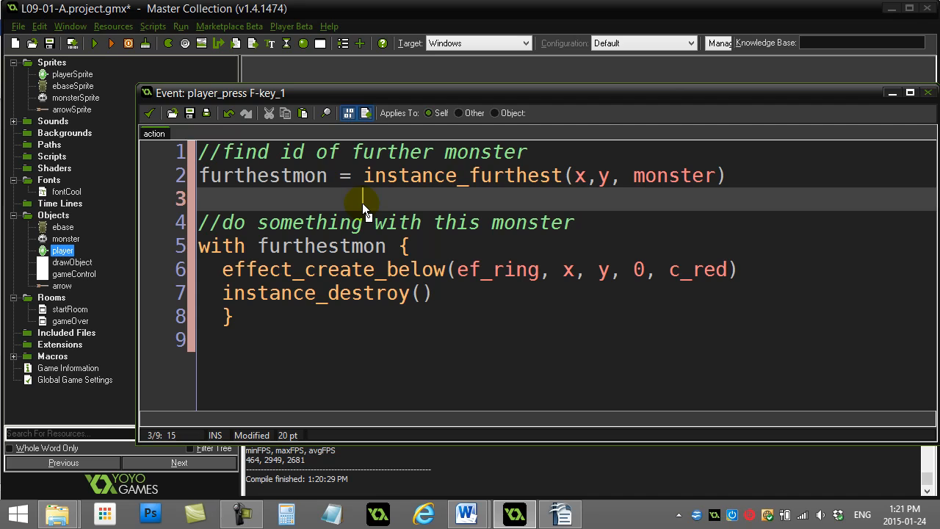
# Insert if furthestmon<0 after line 2 with show_message("no monsters in room") in its body.
pyautogui.press('BackSpace')
pyautogui.press('BackSpace')
pyautogui.press('BackSpace')
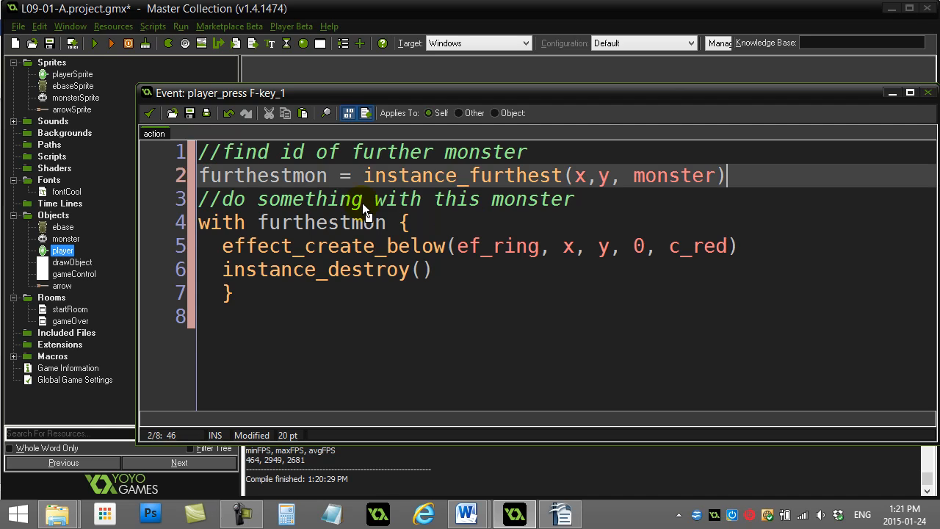
pyautogui.press('Return')
pyautogui.write('if furthest')
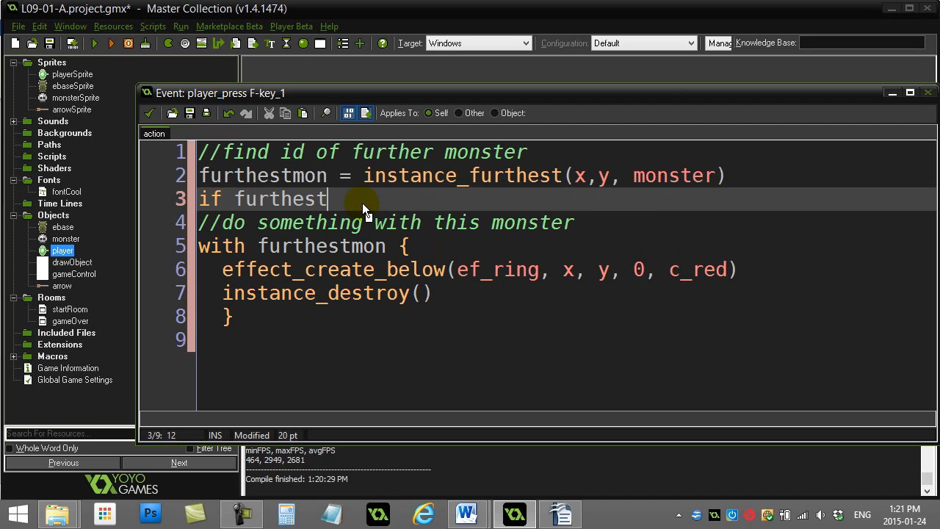
pyautogui.write('mon<0 {')
pyautogui.press('Return')
pyautogui.write('show_mess')
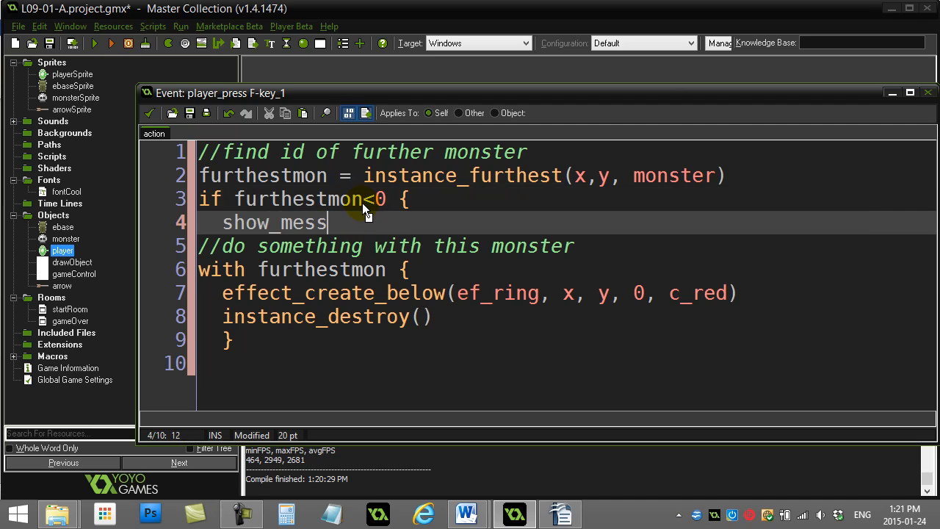
pyautogui.write('age("no monsters in room")')
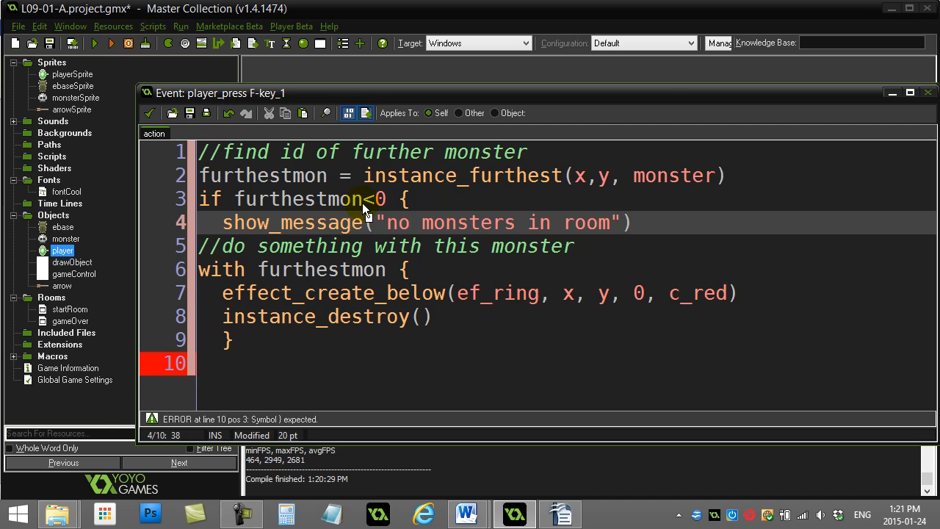
# Close the if block with a brace and open a line under the message for the exit call.
pyautogui.press('Return')
pyautogui.write('}')
pyautogui.press('Return')
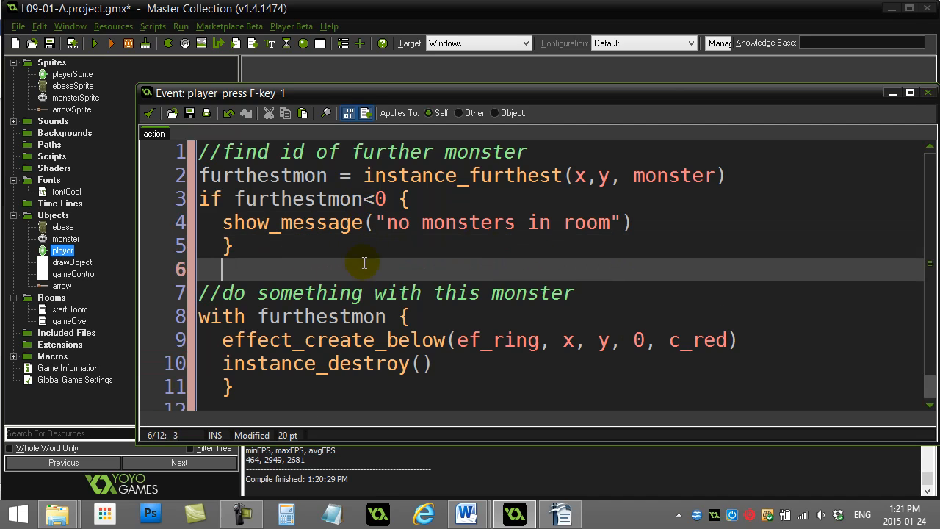
pyautogui.click(635, 222)
pyautogui.press('Return')
pyautogui.write('exit')
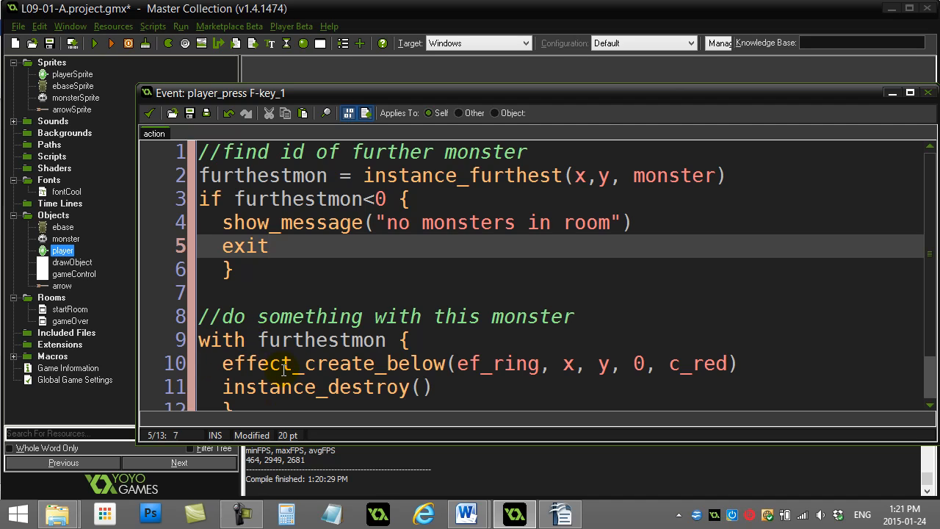
pyautogui.click(94, 44)
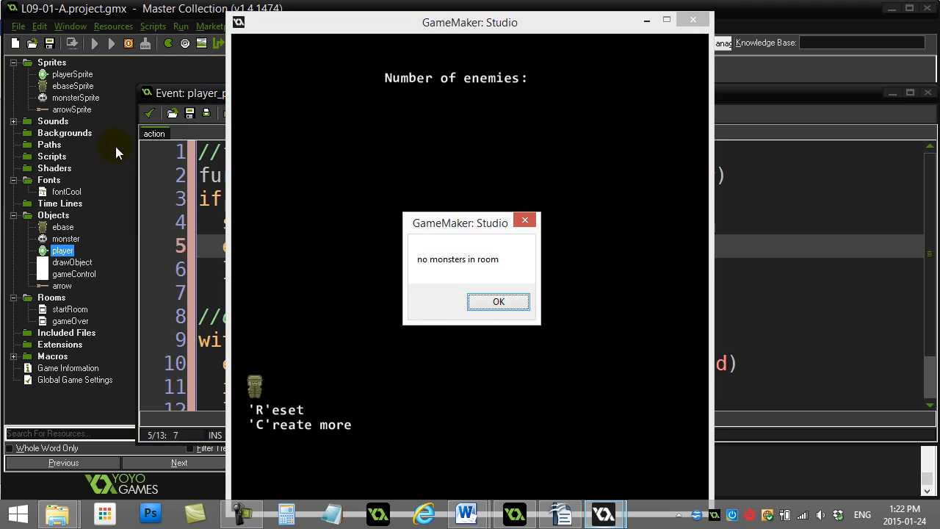
pyautogui.click(497, 302)
pyautogui.click(499, 305)
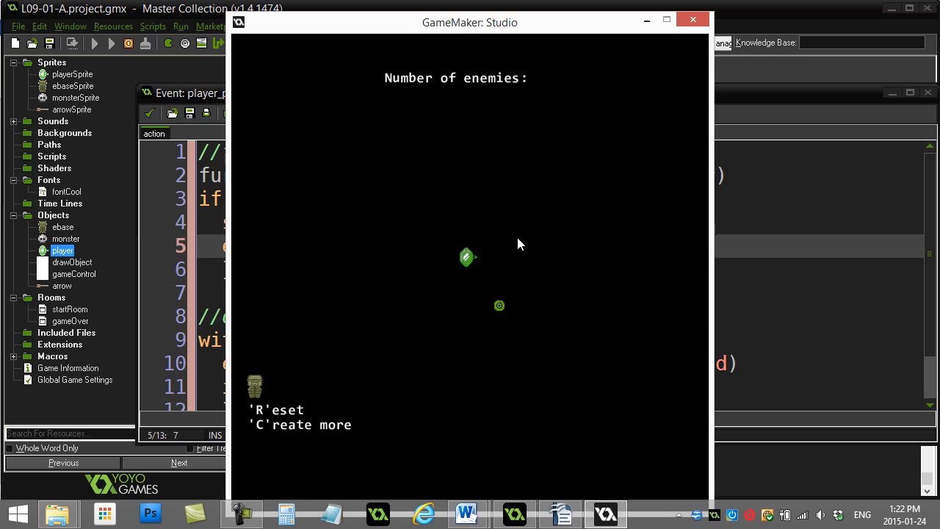
pyautogui.click(692, 20)
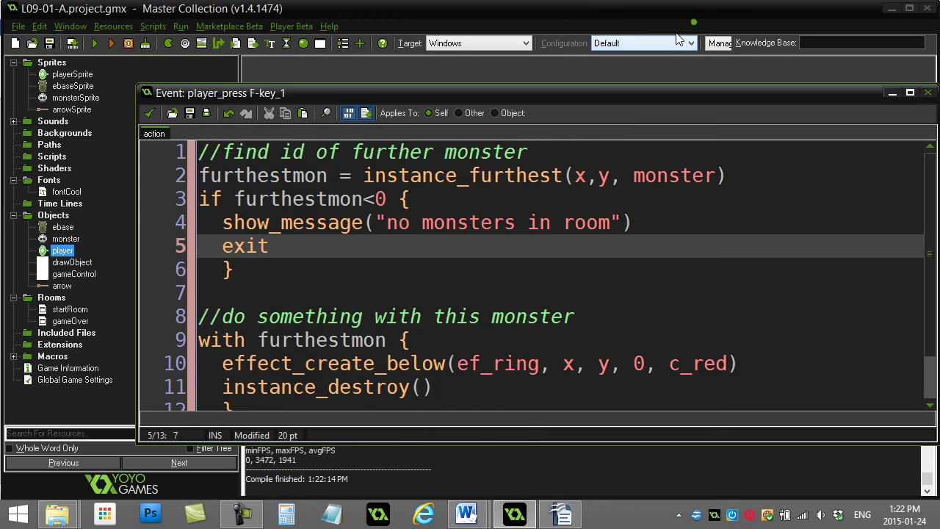
pyautogui.doubleClick(256, 176)
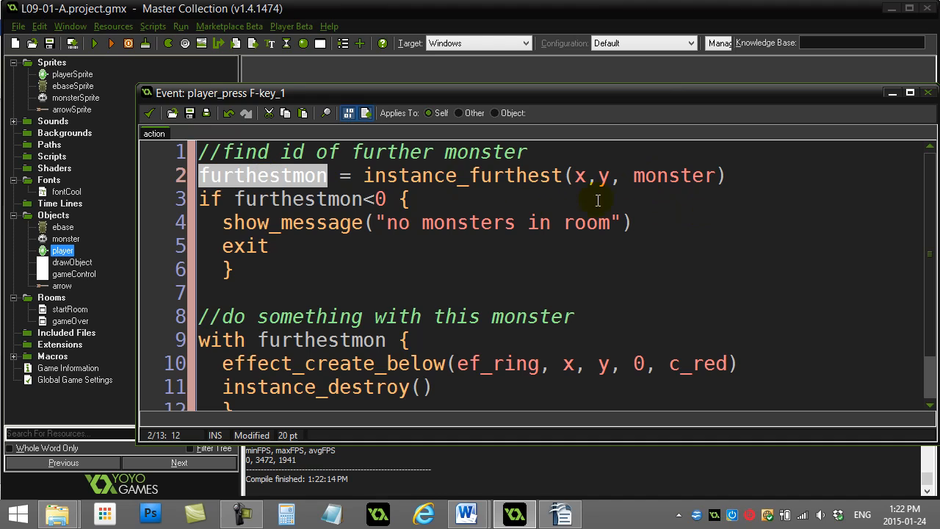
pyautogui.click(197, 205)
pyautogui.click(237, 268)
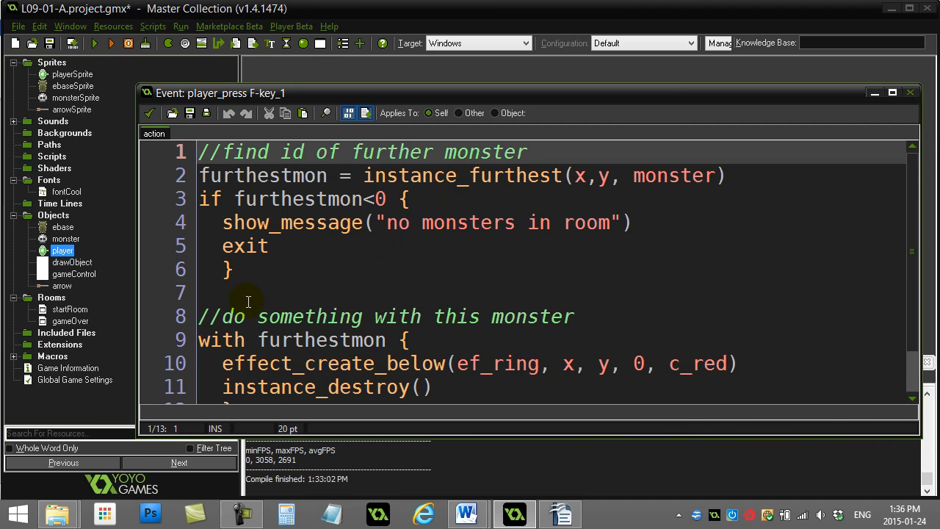
# Accept the F-key code, add an M key press event to player with an Execute Code action.
pyautogui.click(149, 113)
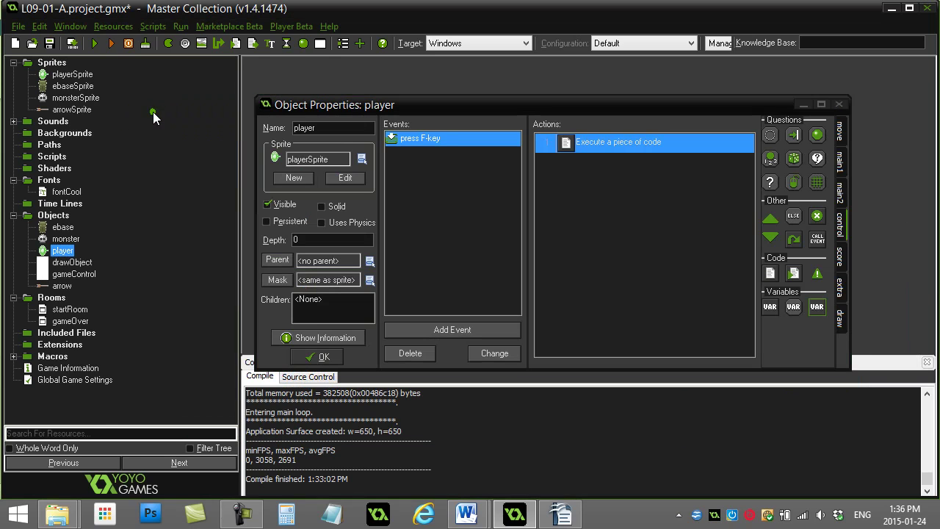
pyautogui.click(438, 332)
pyautogui.click(507, 251)
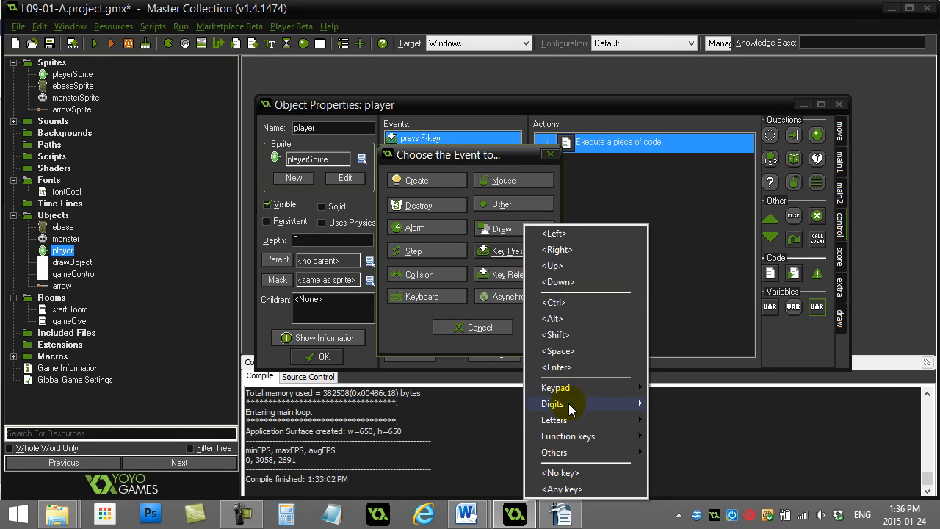
pyautogui.moveTo(555, 420)
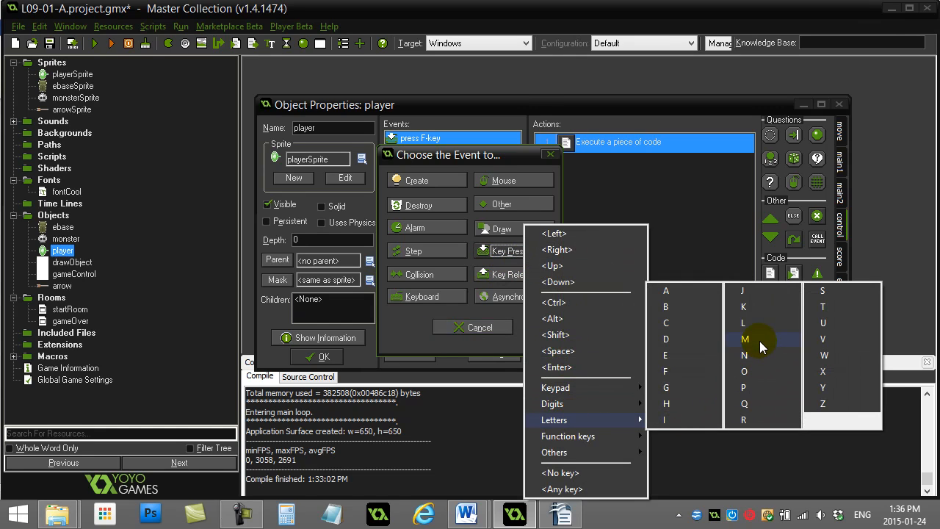
pyautogui.click(760, 342)
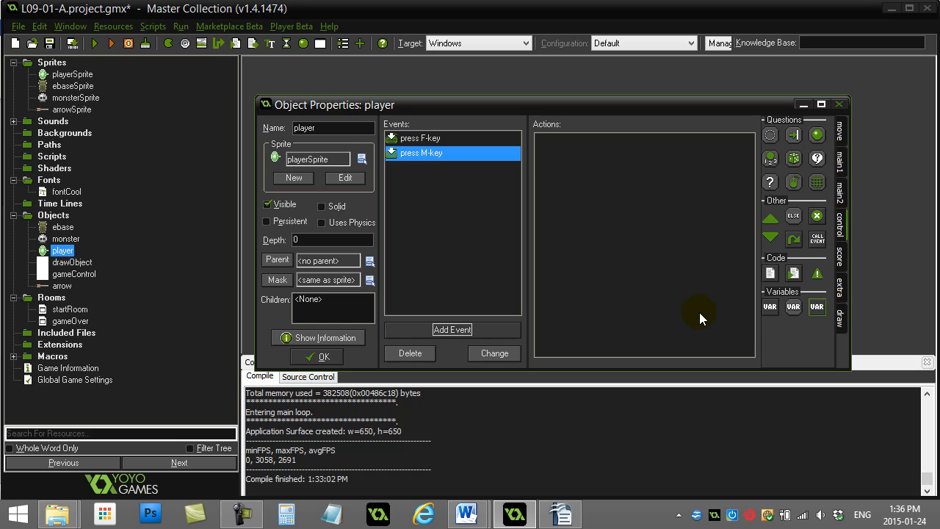
pyautogui.moveTo(769, 273); pyautogui.dragTo(666, 208)
pyautogui.moveTo(421, 78)
pyautogui.mouseDown()
pyautogui.moveTo(471, 182)
pyautogui.moveTo(463, 116)
pyautogui.mouseUp()
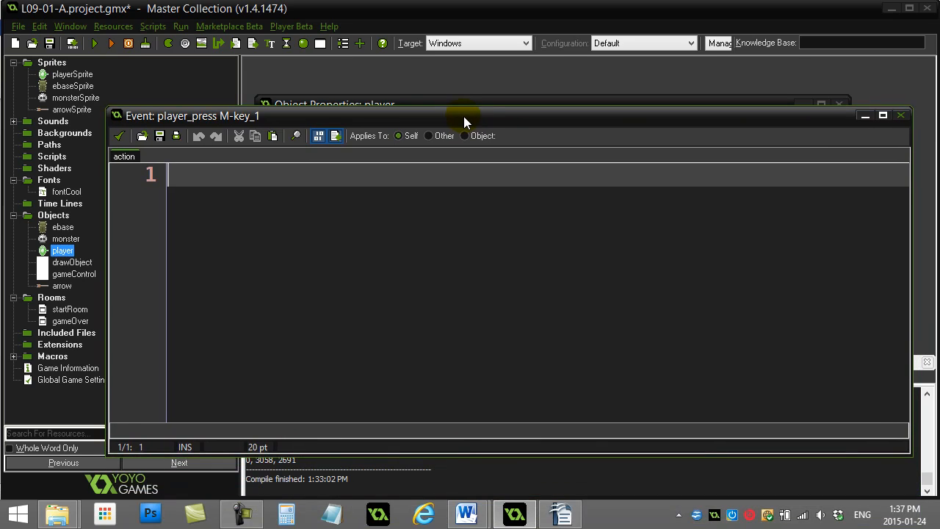
pyautogui.write('/')
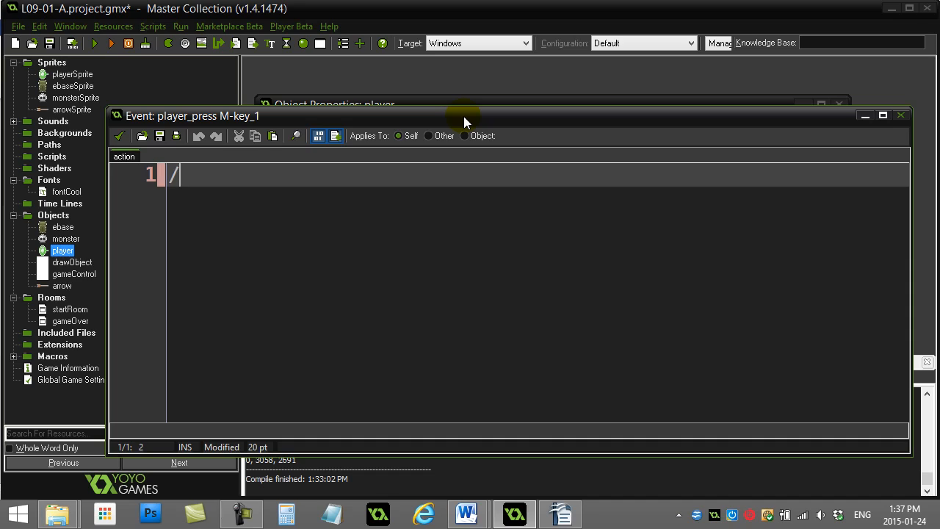
pyautogui.write('/find ')
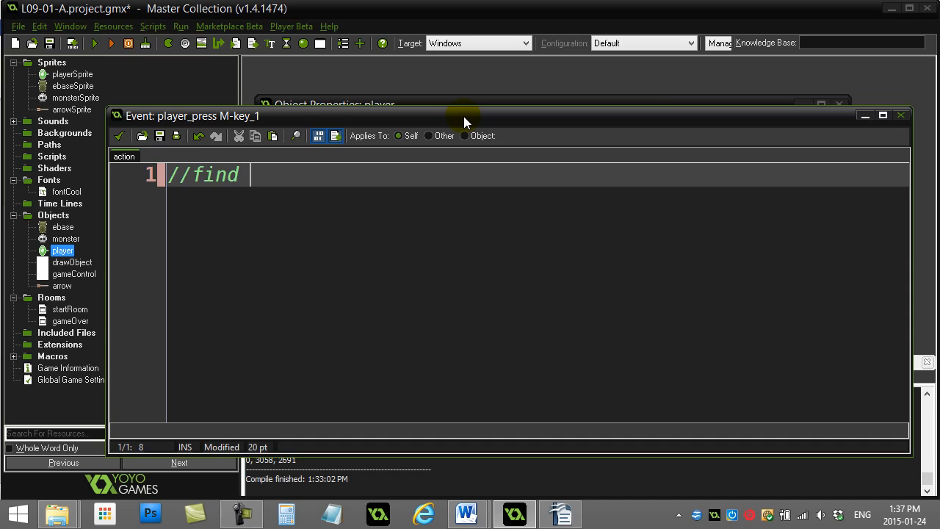
pyautogui.write('nearest monster id')
# Write '//find nearest monster id', 'closeid = instance_nearest(x,y,monster)' and '//make move up fast'.
pyautogui.press('Return')
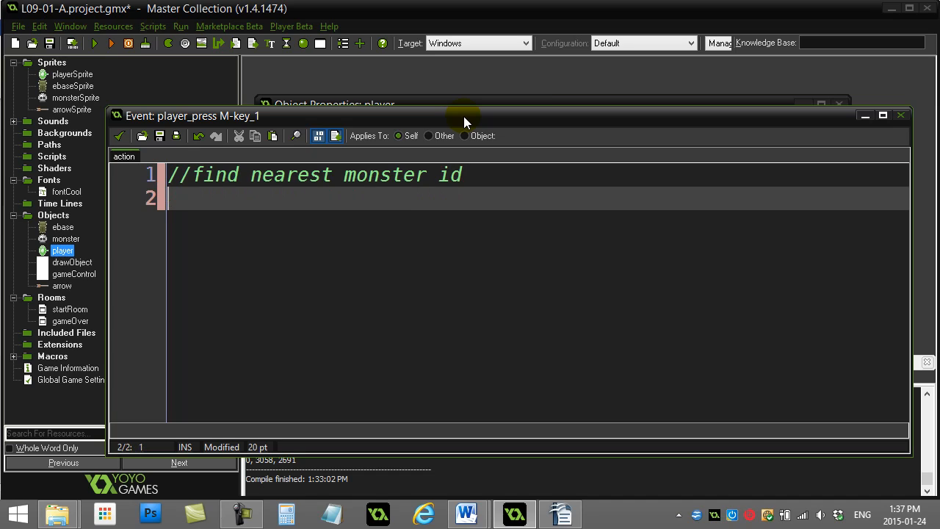
pyautogui.write('closeid = i')
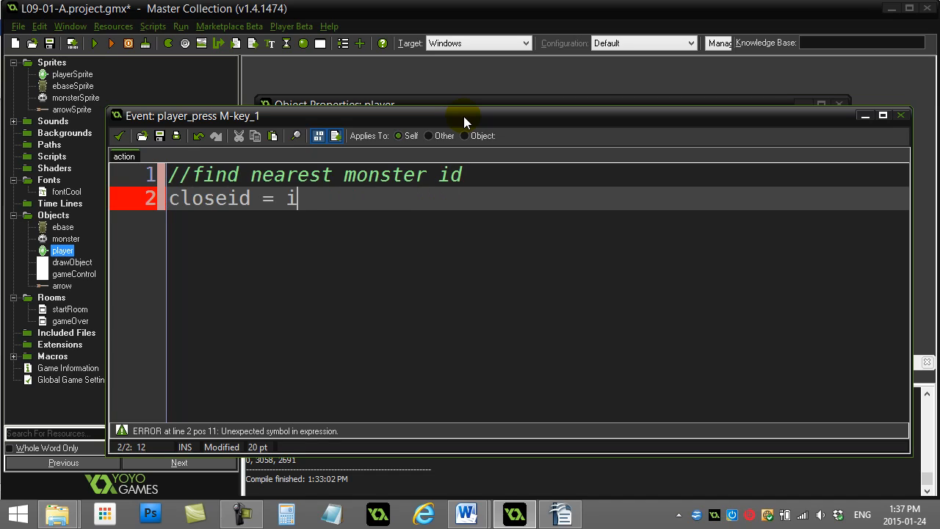
pyautogui.write('nstance_nearest(')
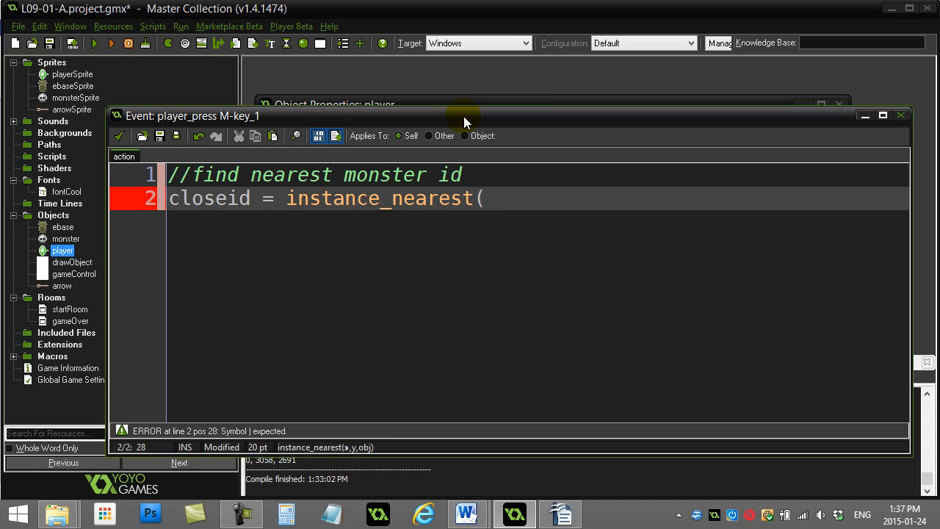
pyautogui.write('x,y,monster)')
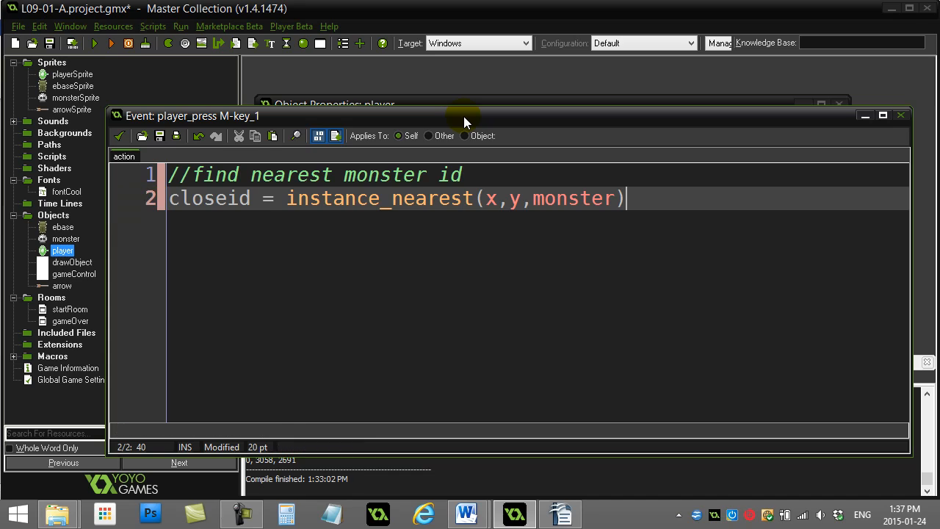
pyautogui.press('Return')
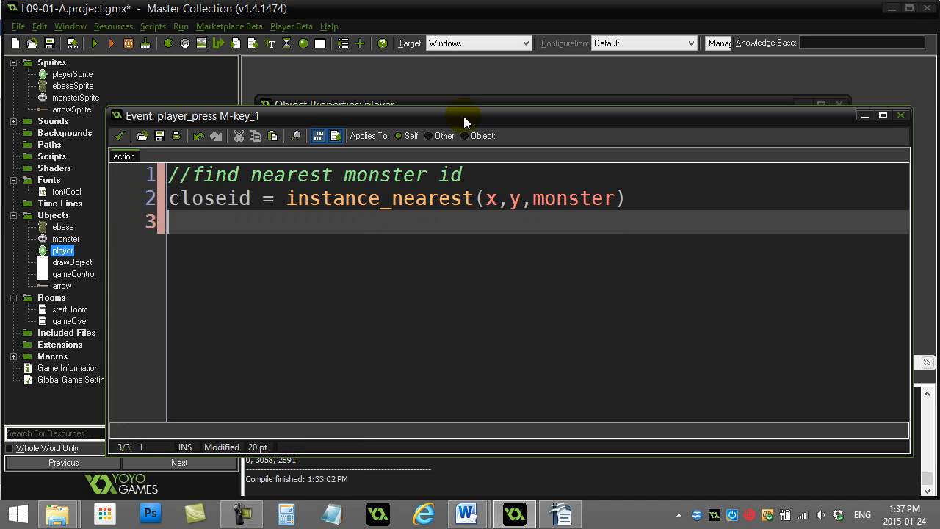
pyautogui.press('Return')
pyautogui.write('//make move up fast')
pyautogui.press('Return')
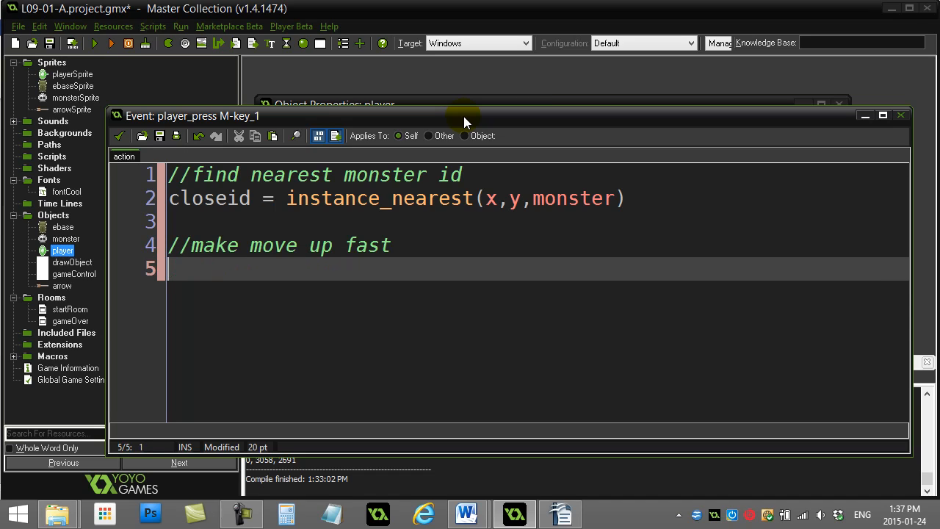
pyautogui.write('with closeid {')
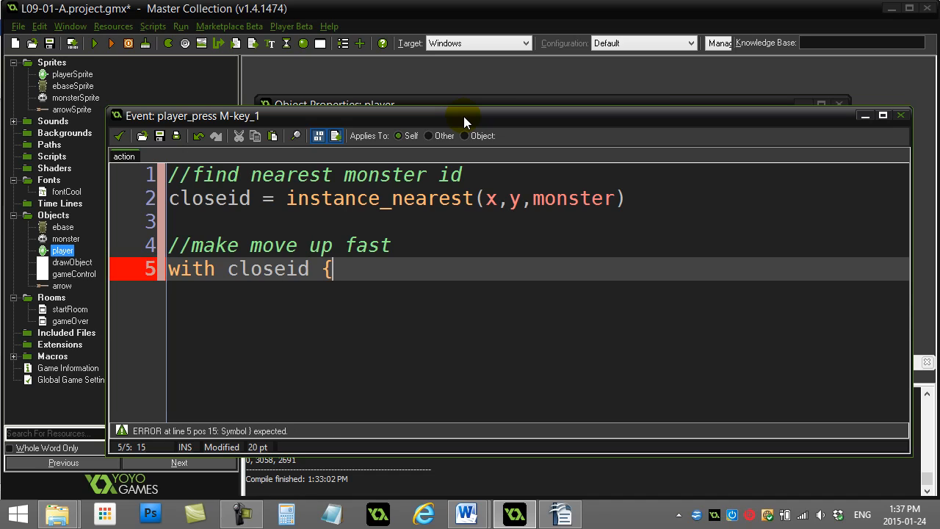
pyautogui.press('BackSpace')
pyautogui.press('BackSpace')
pyautogui.press('BackSpace')
pyautogui.press('BackSpace')
pyautogui.press('BackSpace')
pyautogui.press('BackSpace')
pyautogui.press('BackSpace')
pyautogui.press('BackSpace')
pyautogui.write('closeid.')
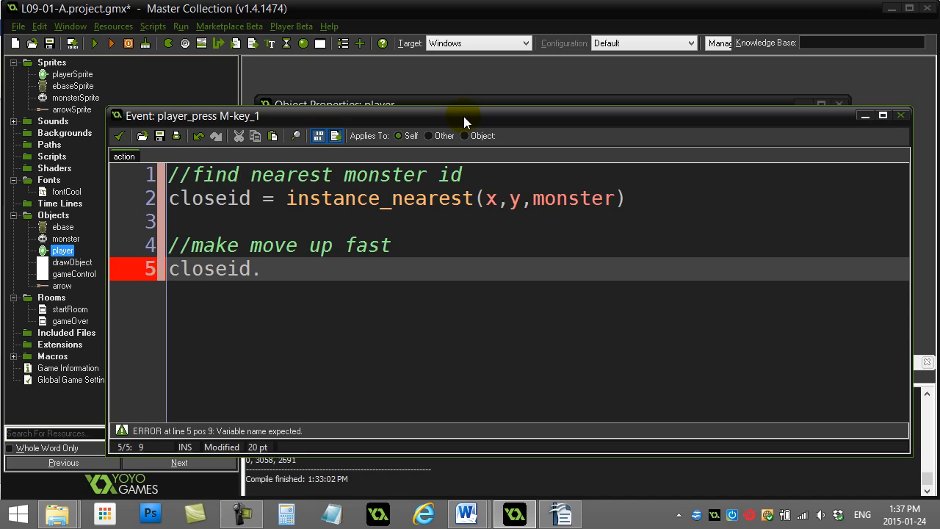
pyautogui.write('speed')
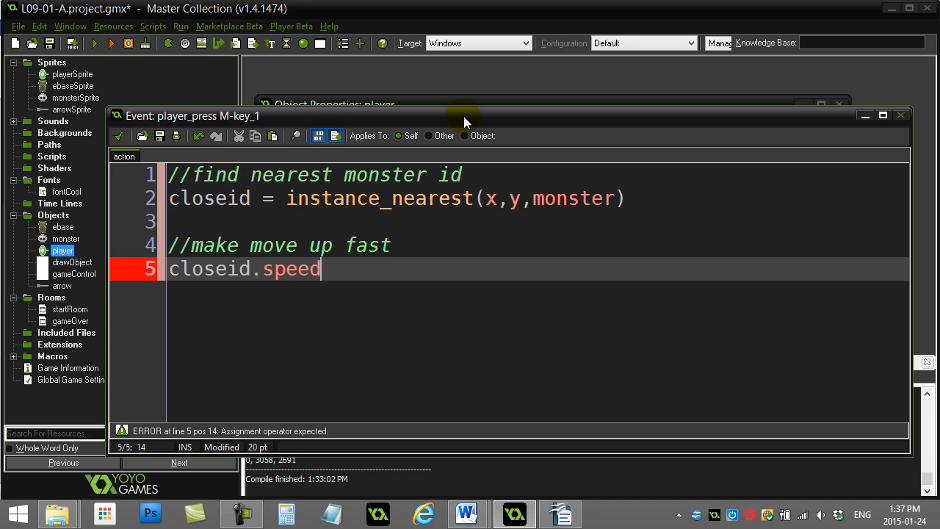
# Add 'closeid.speed=10' and 'closeid.direction=90' below the comment.
pyautogui.doubleClick(211, 198)
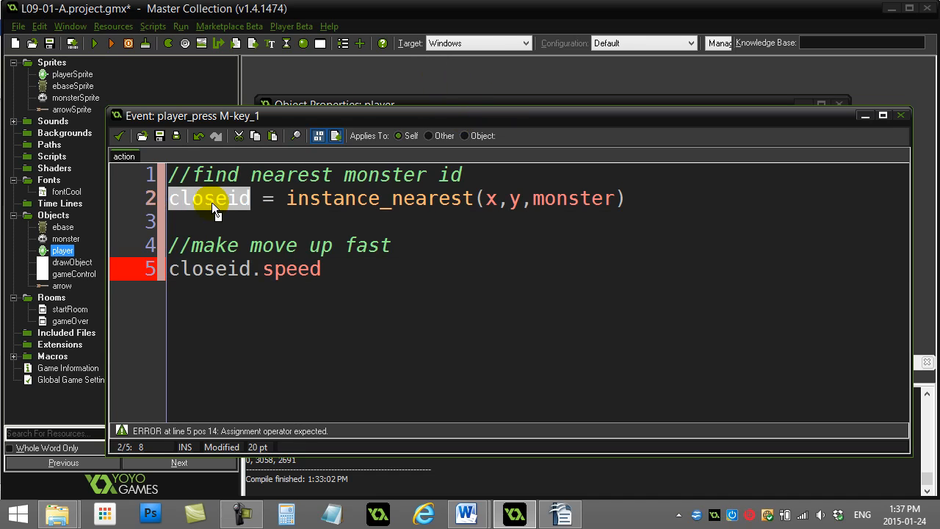
pyautogui.doubleClick(216, 271)
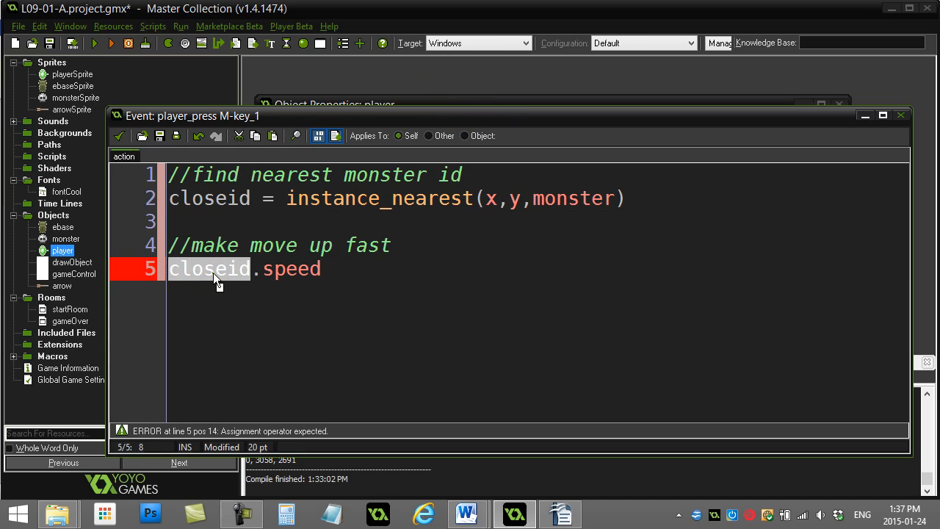
pyautogui.click(328, 271)
pyautogui.write('=10')
pyautogui.press('Return')
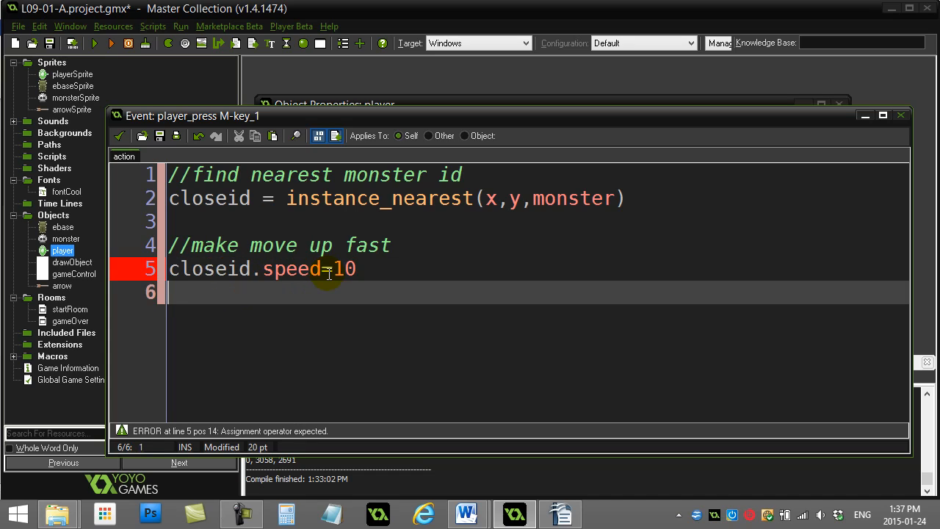
pyautogui.write('closeid.direction=90')
pyautogui.press('Return')
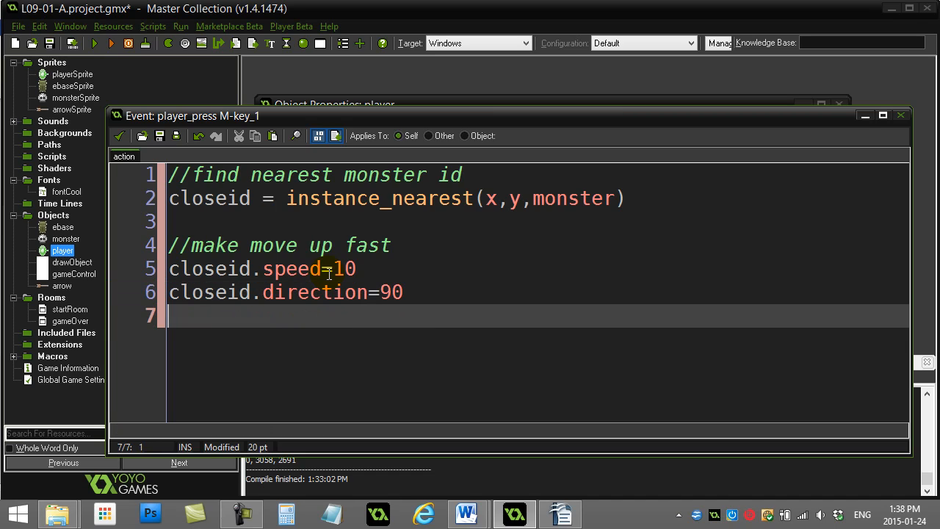
# Review the closeid, speed and direction words on lines 5 and 6.
pyautogui.click(199, 269)
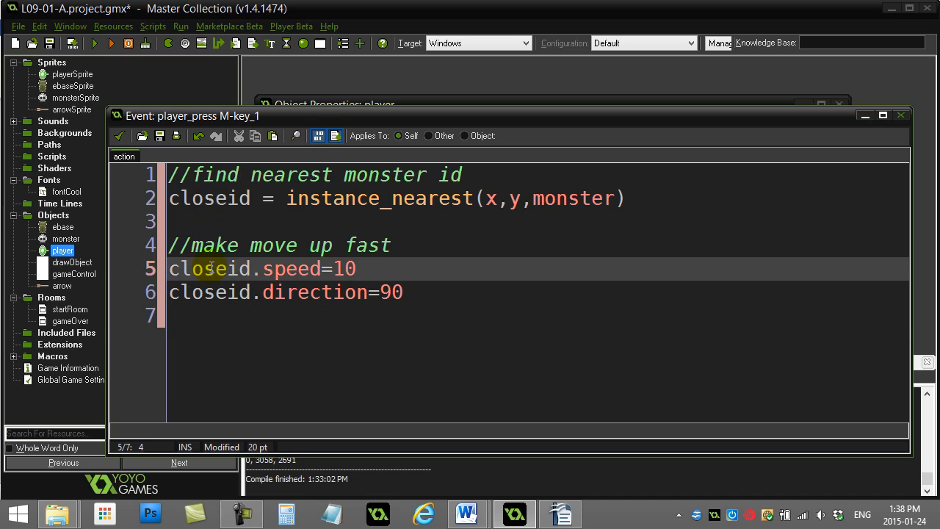
pyautogui.click(209, 269)
pyautogui.doubleClick(210, 269)
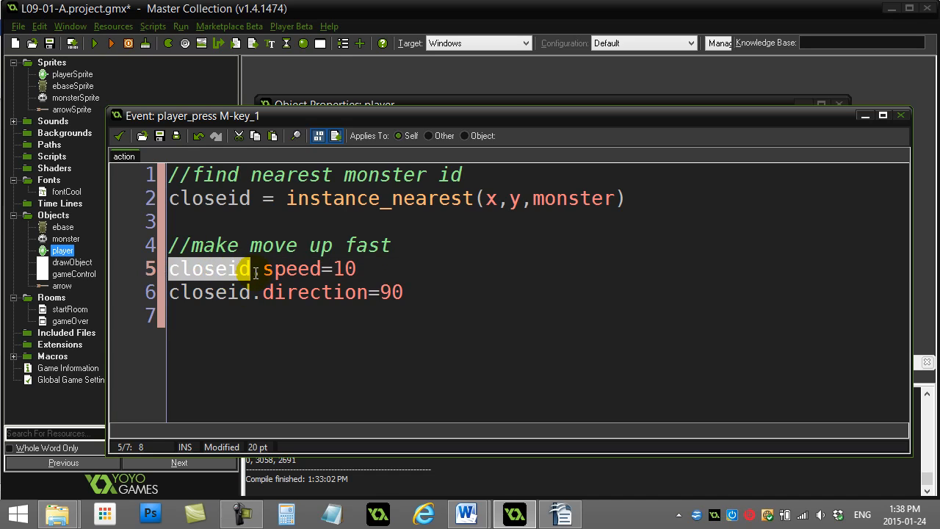
pyautogui.moveTo(263, 269); pyautogui.dragTo(317, 269)
pyautogui.moveTo(263, 292); pyautogui.dragTo(368, 292)
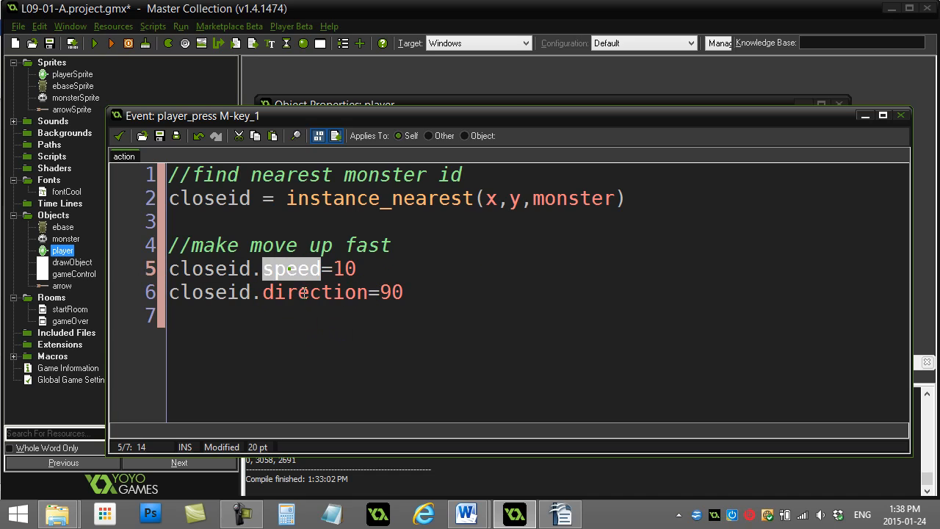
pyautogui.click(194, 320)
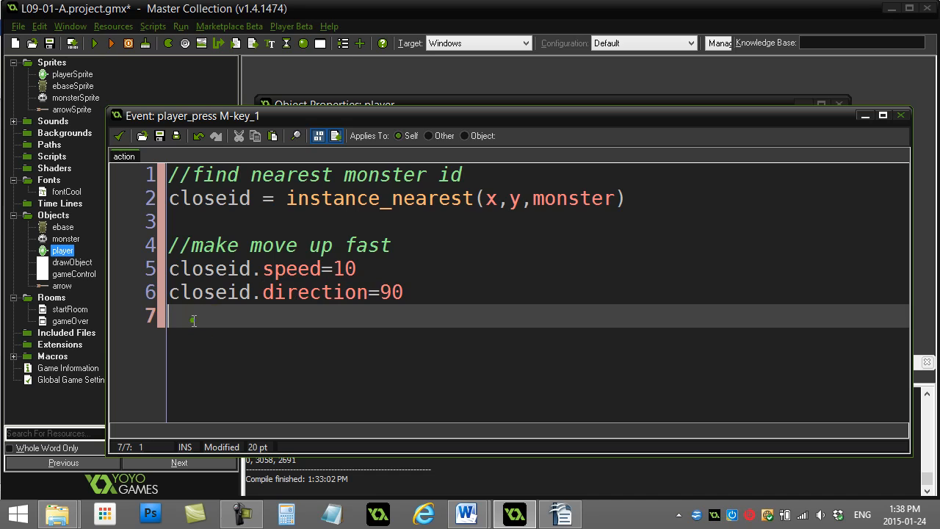
# Run the game, trigger the M key, abort the invalid object (-4) error and return to closeid on line 5.
pyautogui.click(95, 44)
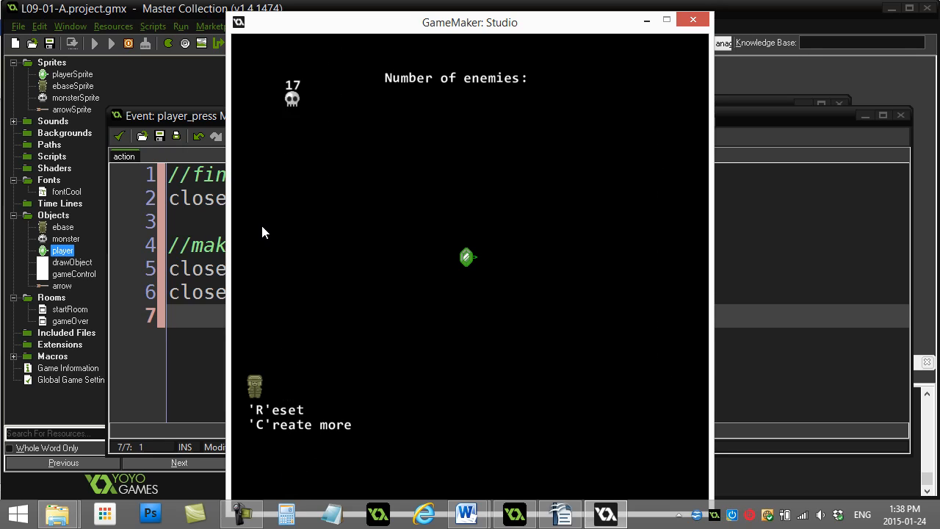
pyautogui.press('m')
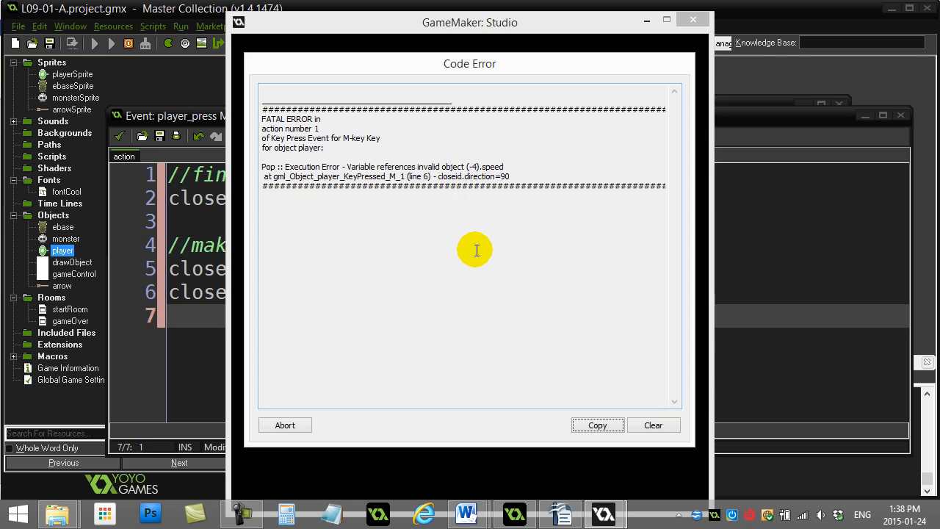
pyautogui.click(284, 425)
pyautogui.moveTo(169, 269); pyautogui.dragTo(253, 276)
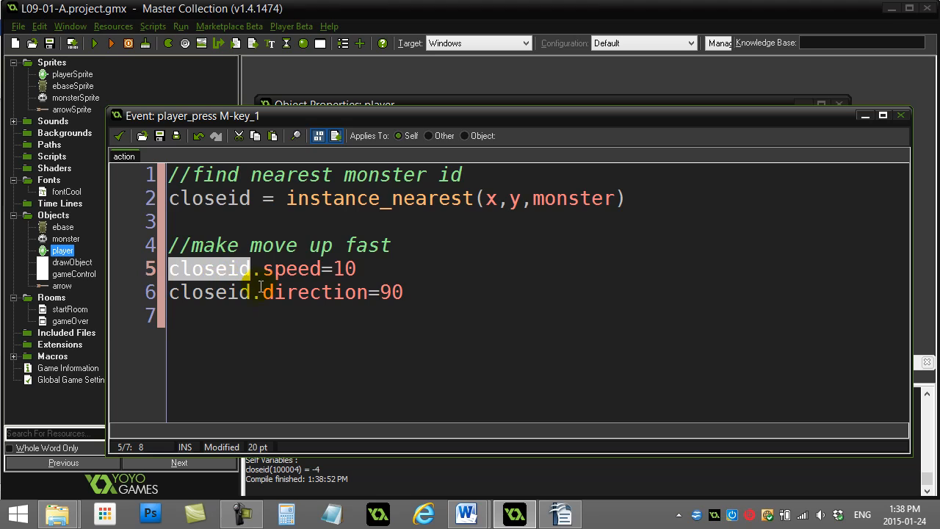
# Move to the very start of the code and insert blank lines above it.
pyautogui.moveTo(262, 269); pyautogui.dragTo(322, 265)
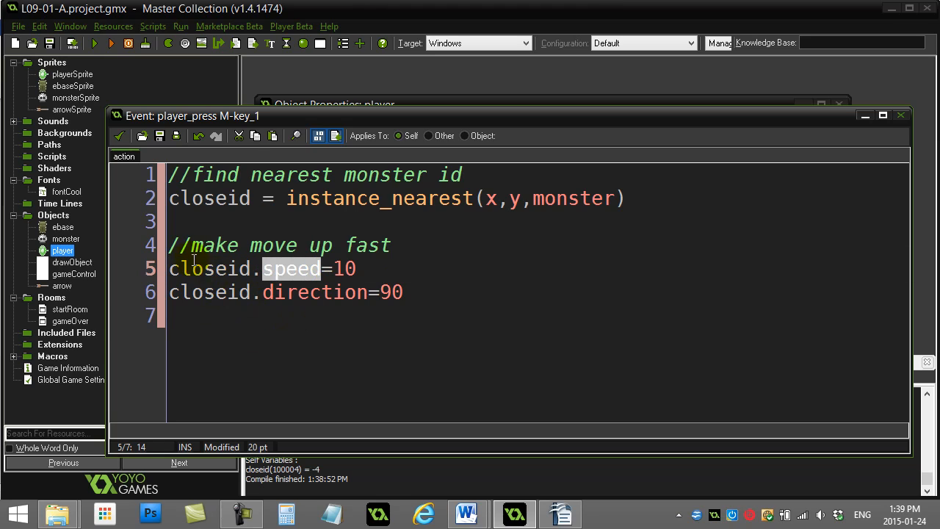
pyautogui.doubleClick(210, 268)
pyautogui.click(171, 292)
pyautogui.click(171, 269)
pyautogui.click(171, 245)
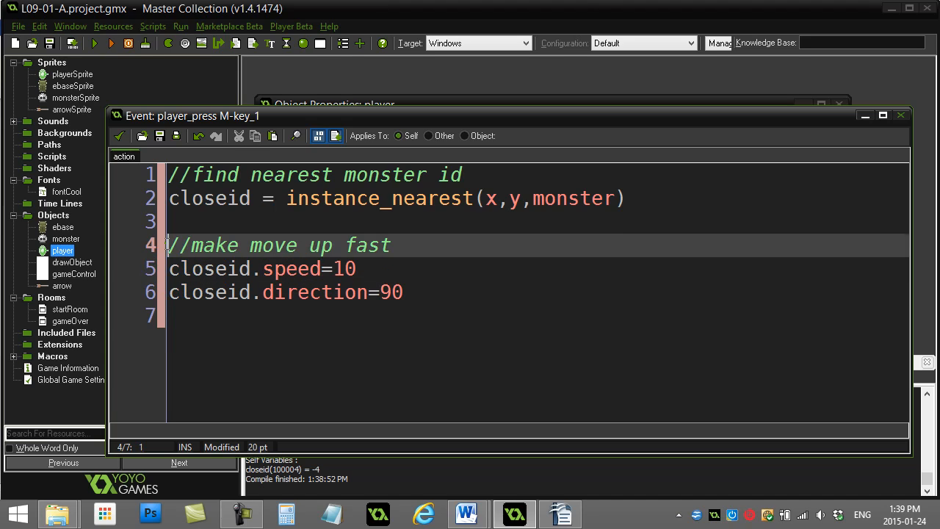
pyautogui.click(176, 221)
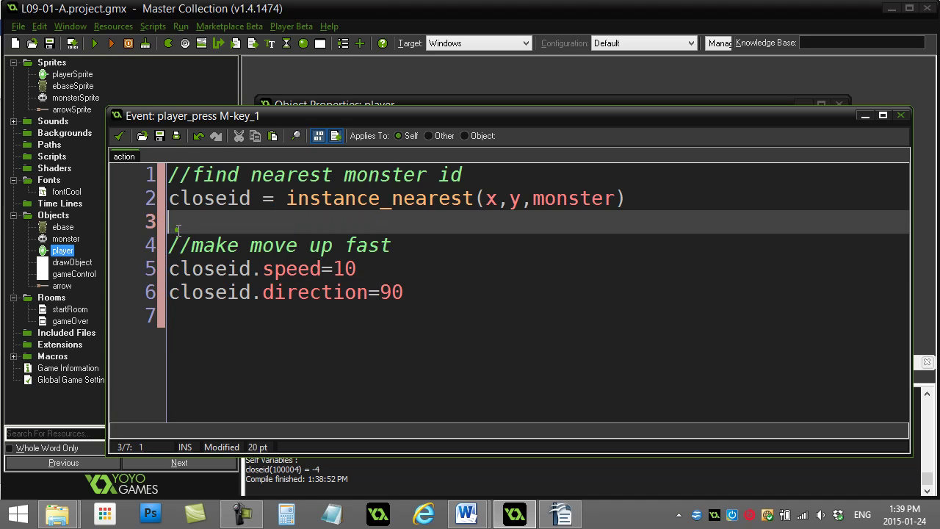
pyautogui.click(170, 175)
pyautogui.press('Return')
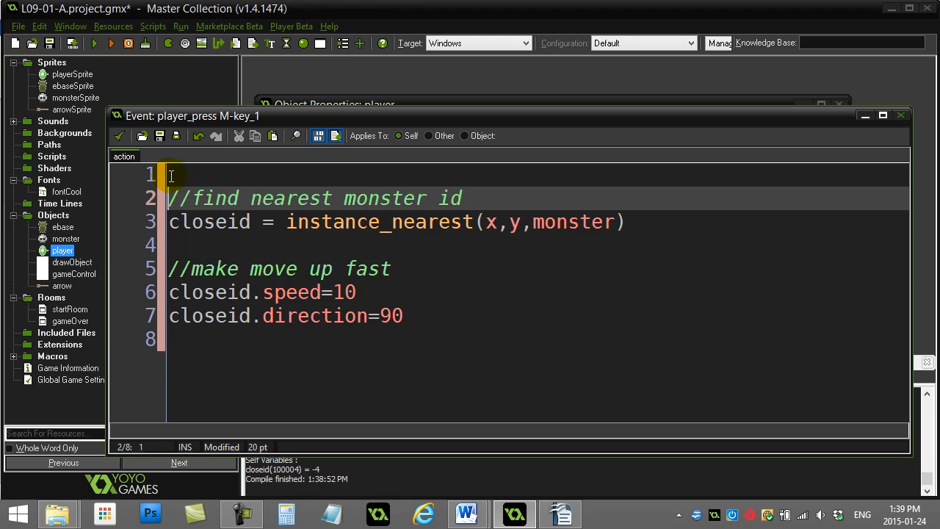
pyautogui.press('Return')
pyautogui.press('Return')
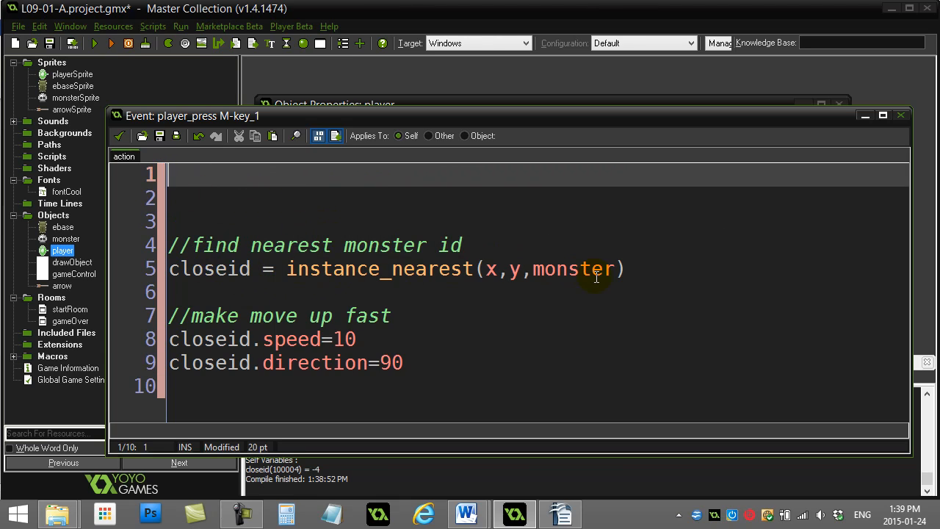
# Write the comment '//are there any monsters in the room?' on the first line.
pyautogui.click(167, 174)
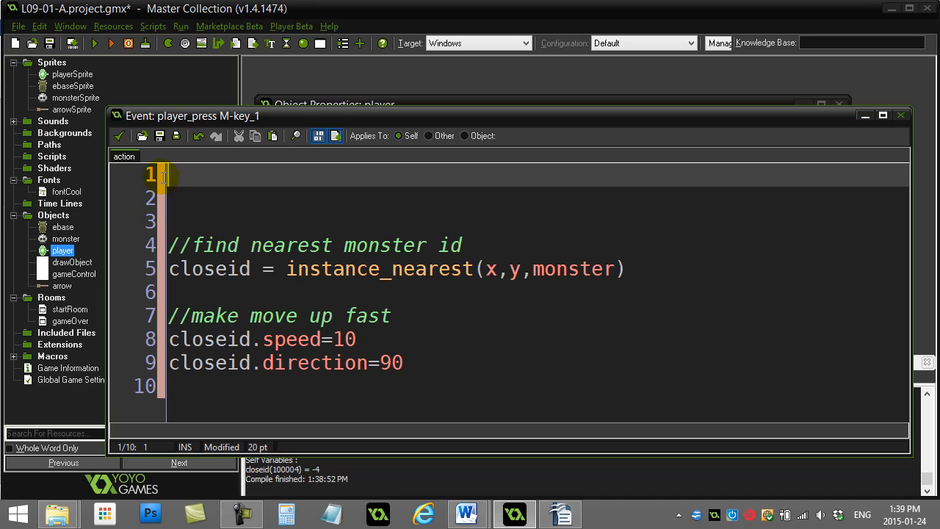
pyautogui.write('//are there any monsters on th')
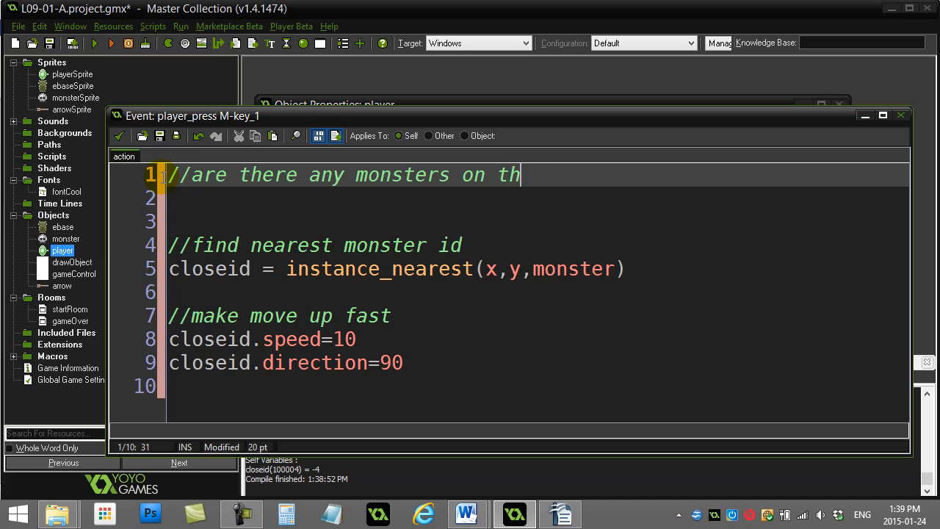
pyautogui.press('BackSpace')
pyautogui.press('BackSpace')
pyautogui.press('BackSpace')
pyautogui.press('BackSpace')
pyautogui.press('BackSpace')
pyautogui.write('in the room?')
pyautogui.press('Return')
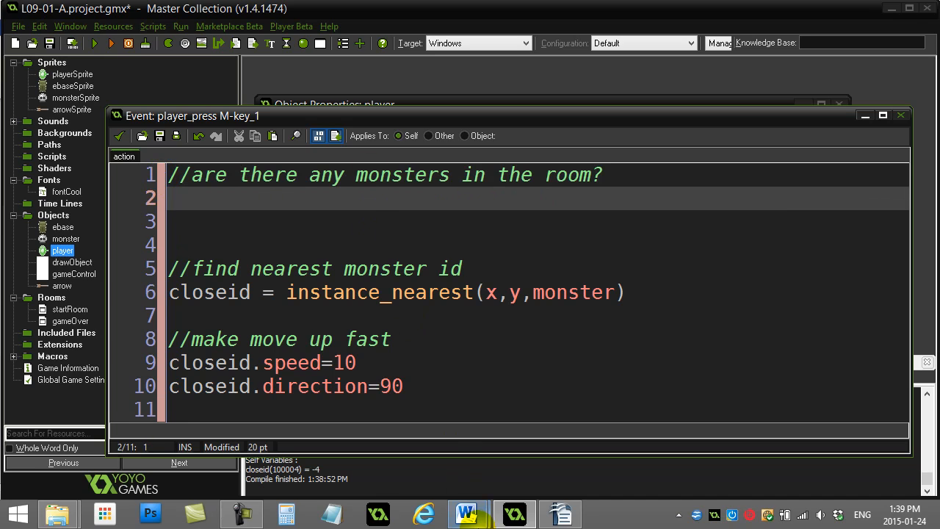
# Switch to the Word instance cheat sheet and highlight instance_number.
pyautogui.click(467, 514)
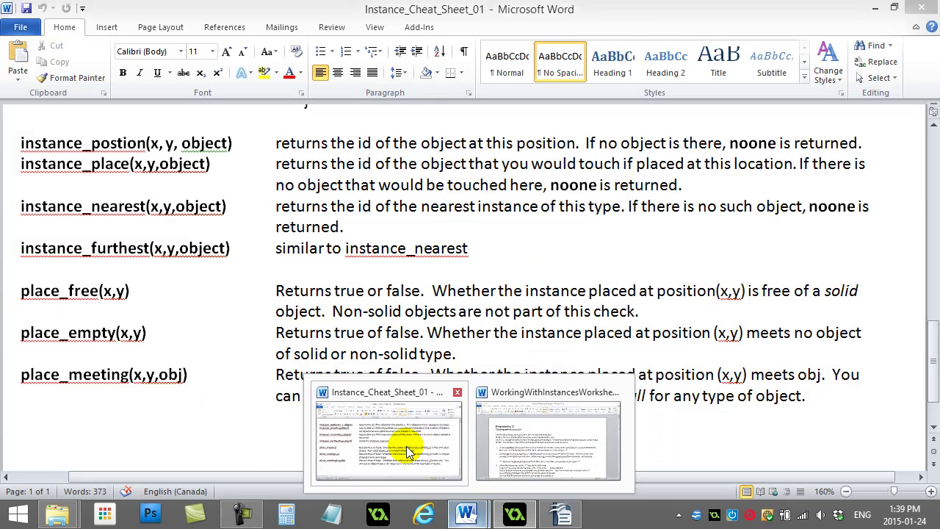
pyautogui.click(406, 445)
pyautogui.scroll(10, 135, 182)
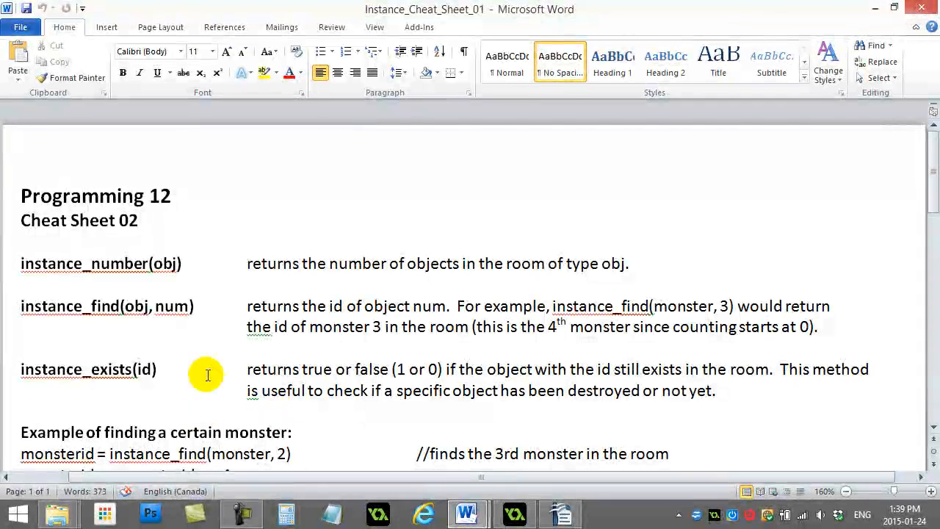
pyautogui.scroll(-1, 204, 346)
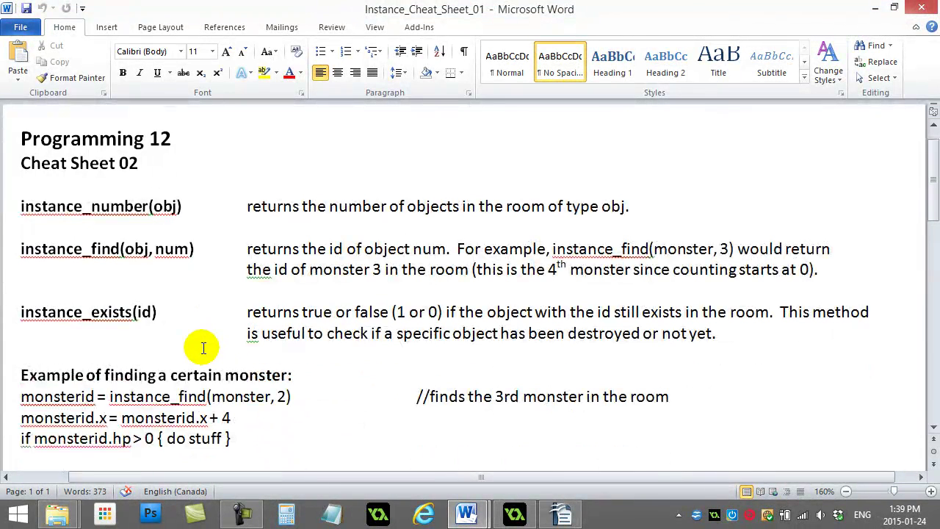
pyautogui.doubleClick(120, 207)
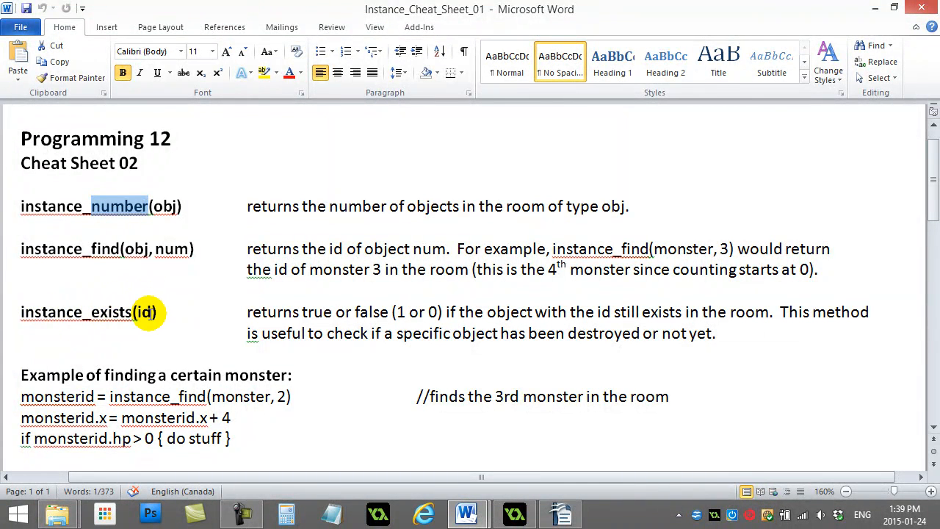
# Review the instance_exists(id) entry and its false description.
pyautogui.doubleClick(316, 312)
pyautogui.doubleClick(370, 312)
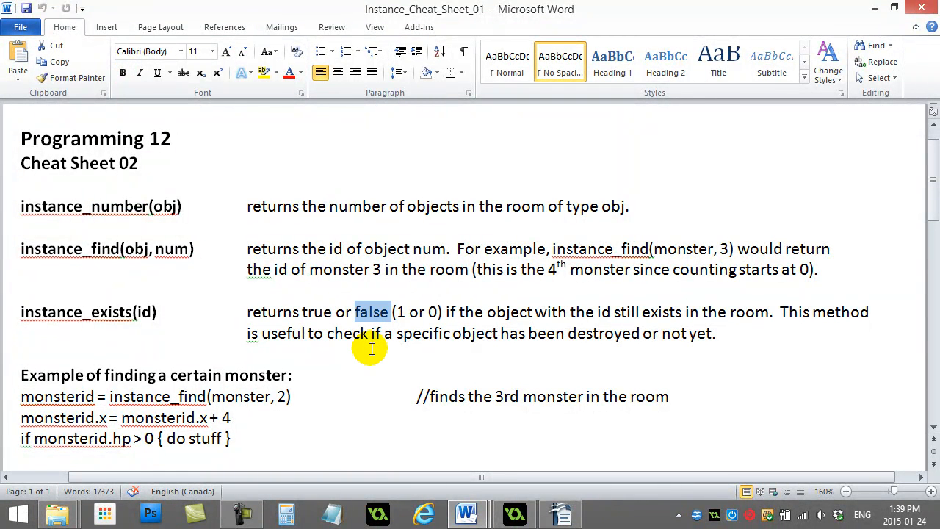
pyautogui.click(212, 288)
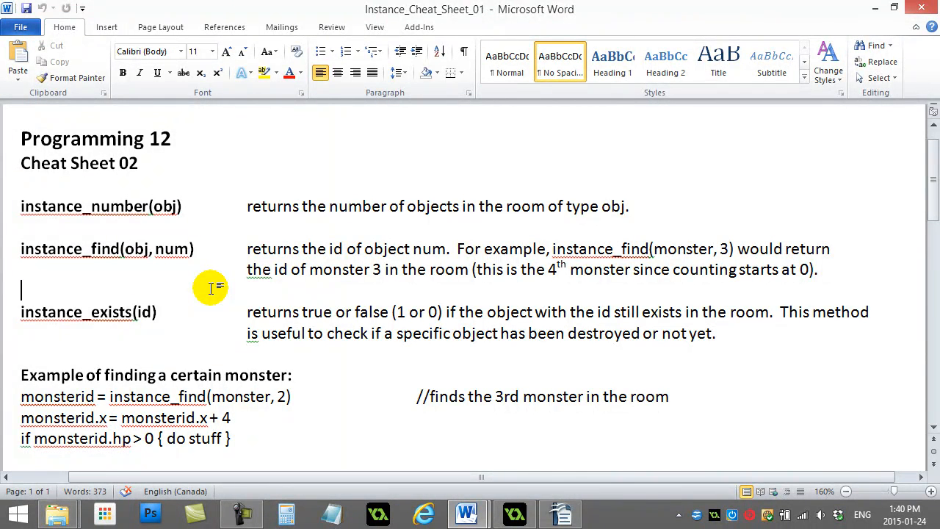
pyautogui.click(22, 313)
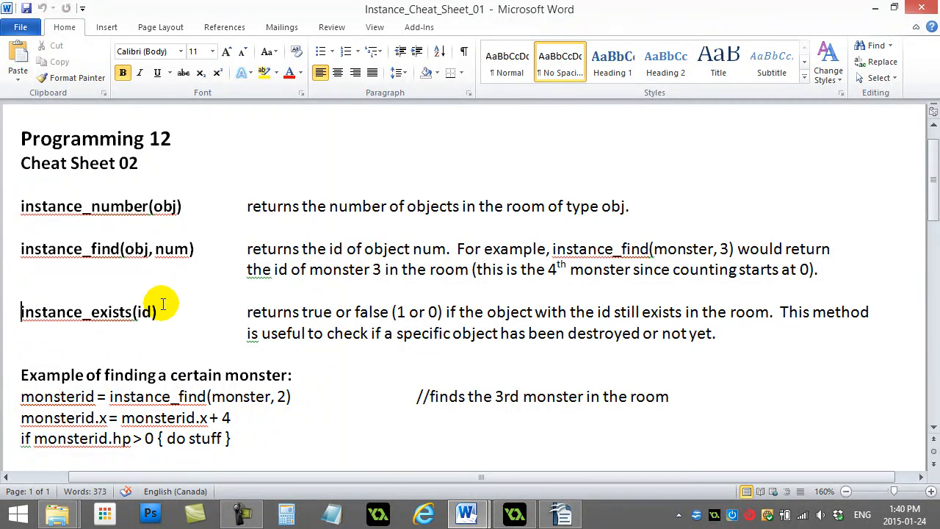
# Back in GameMaker, delete the top comment and open a blank line below the closeid assignment.
pyautogui.click(514, 512)
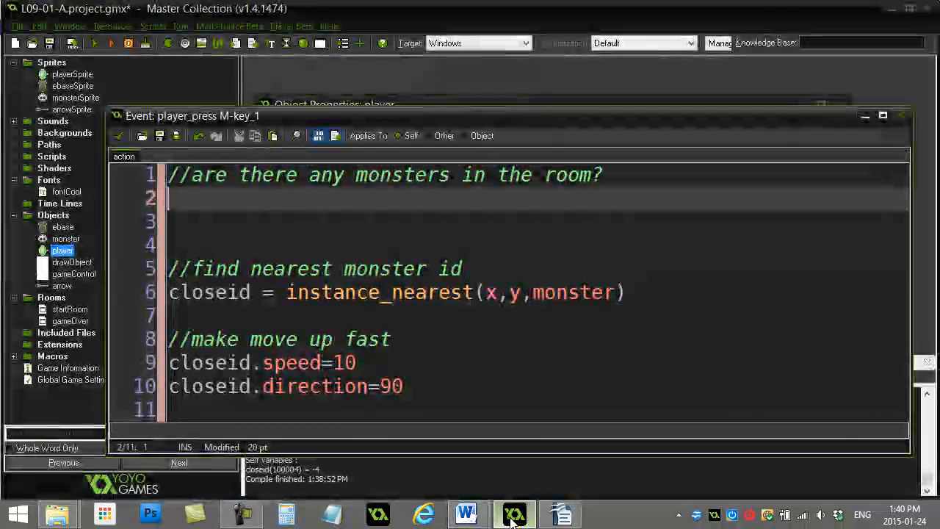
pyautogui.moveTo(204, 250); pyautogui.dragTo(171, 176)
pyautogui.press('Delete')
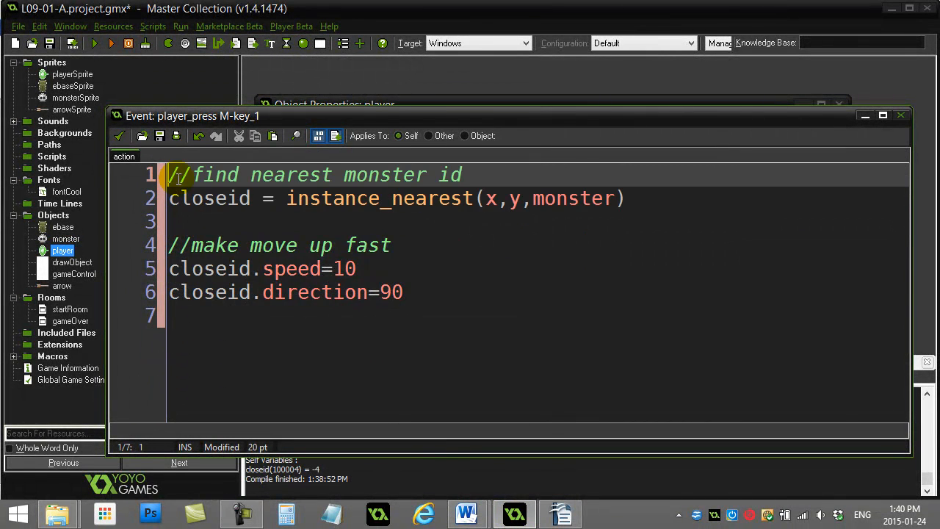
pyautogui.click(191, 220)
pyautogui.click(215, 199)
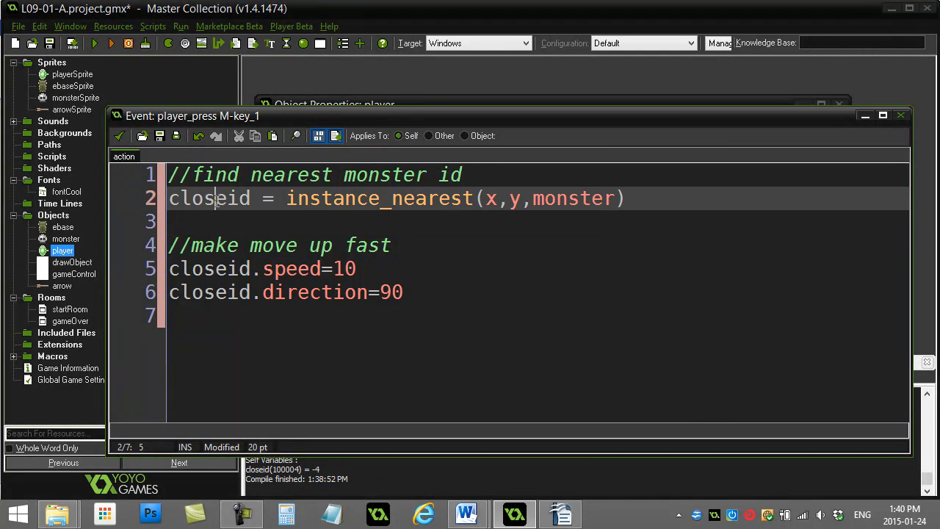
pyautogui.doubleClick(215, 198)
pyautogui.click(214, 222)
pyautogui.press('Return')
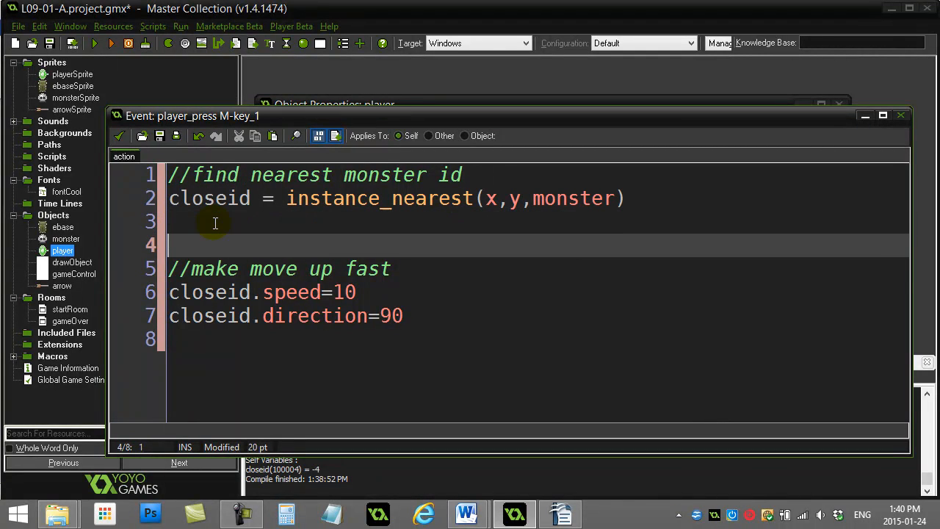
pyautogui.press('Up')
pyautogui.write('if instance_exists(closeid)=')
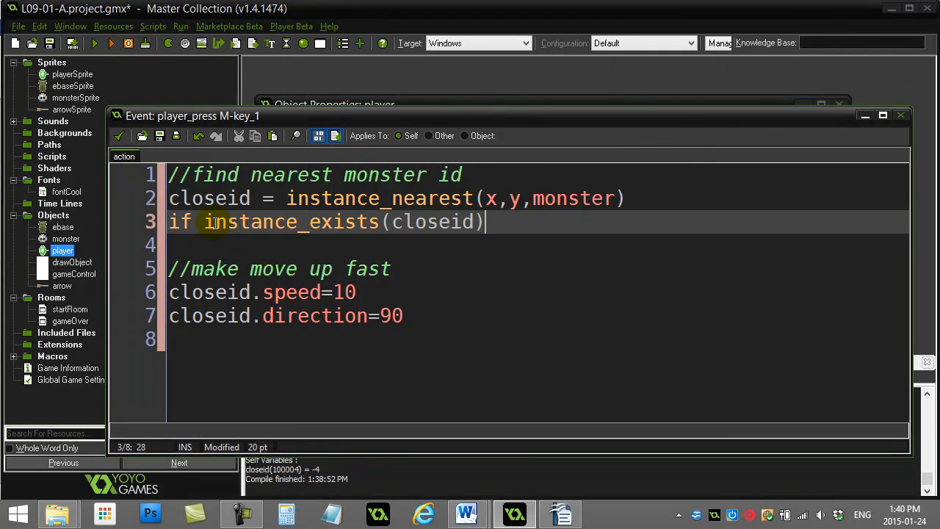
pyautogui.write('false {')
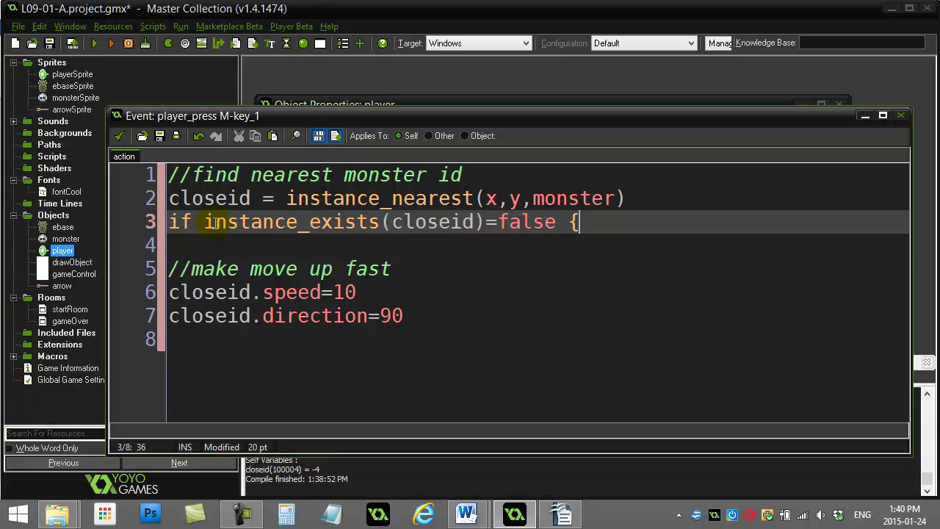
# Write an 'if instance_exists(closeid)=false { exit }' guard below the assignment.
pyautogui.press('Return')
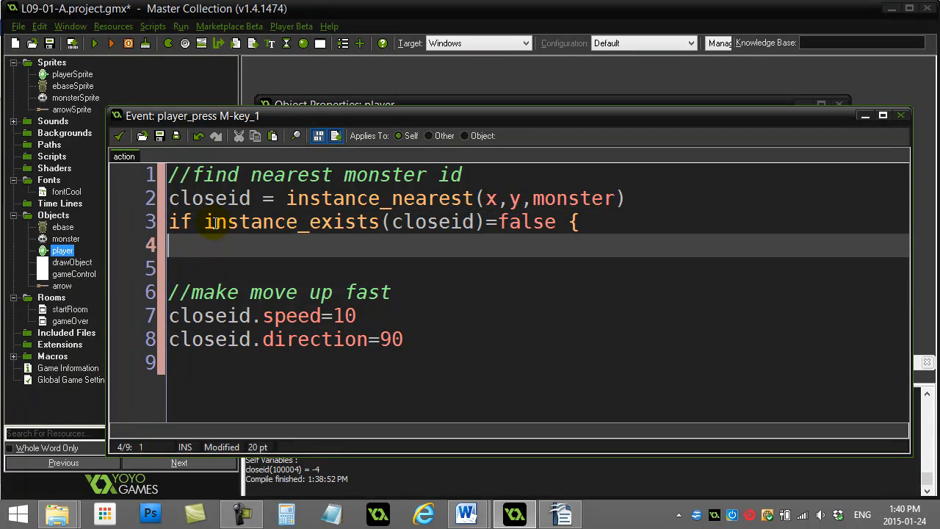
pyautogui.write('exit')
pyautogui.press('Return')
pyautogui.write('}')
pyautogui.press('Return')
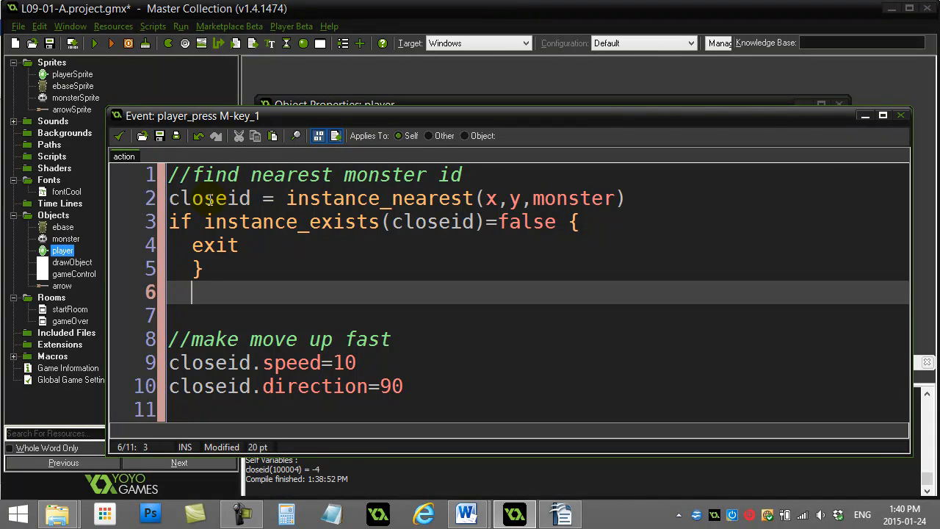
# Review instance_nearest, closeid and the exit line, ending at the start of the check line.
pyautogui.click(209, 198)
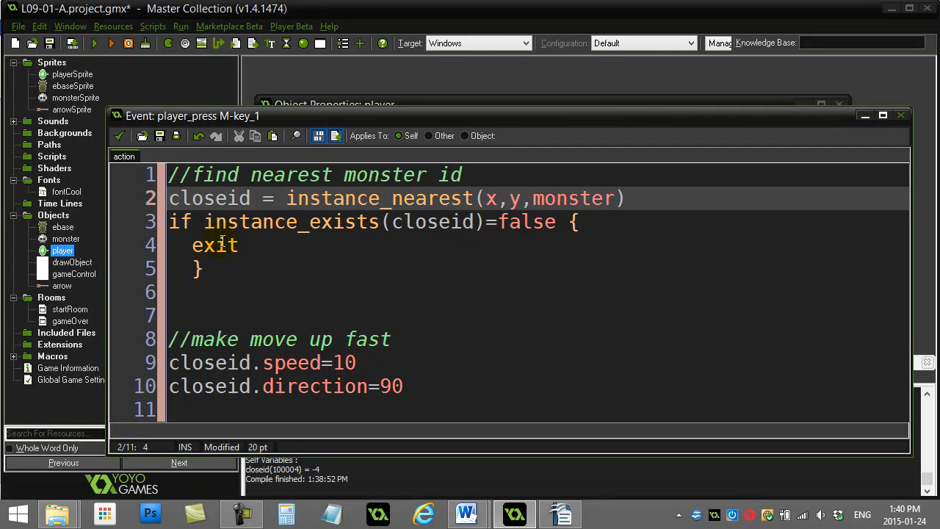
pyautogui.moveTo(286, 198); pyautogui.dragTo(623, 199)
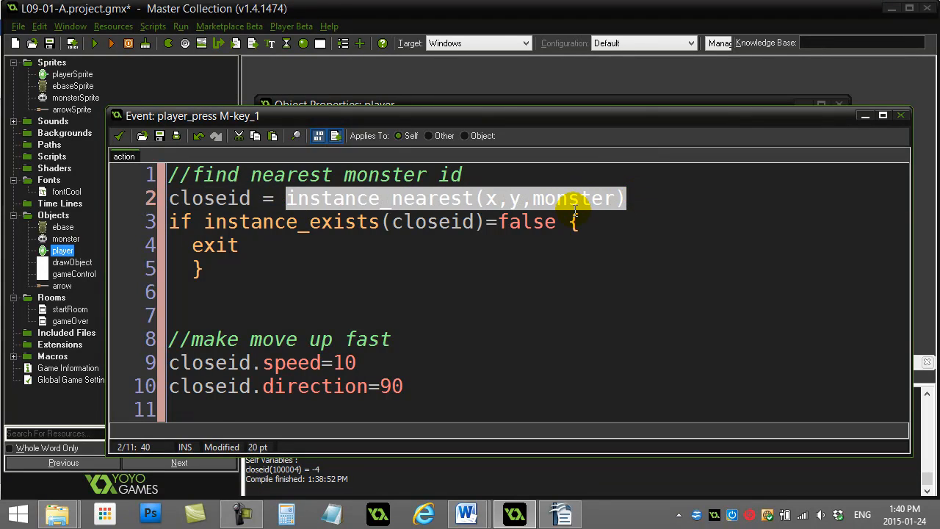
pyautogui.doubleClick(207, 199)
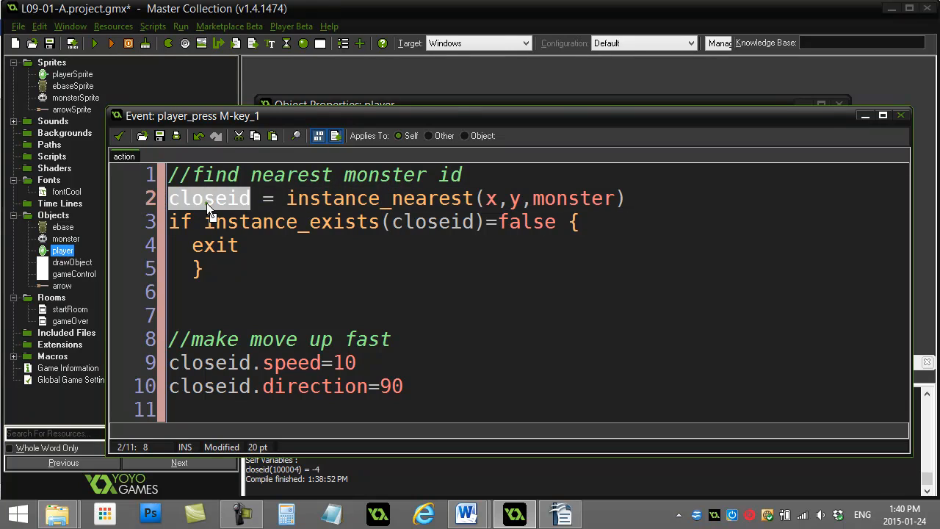
pyautogui.doubleClick(422, 222)
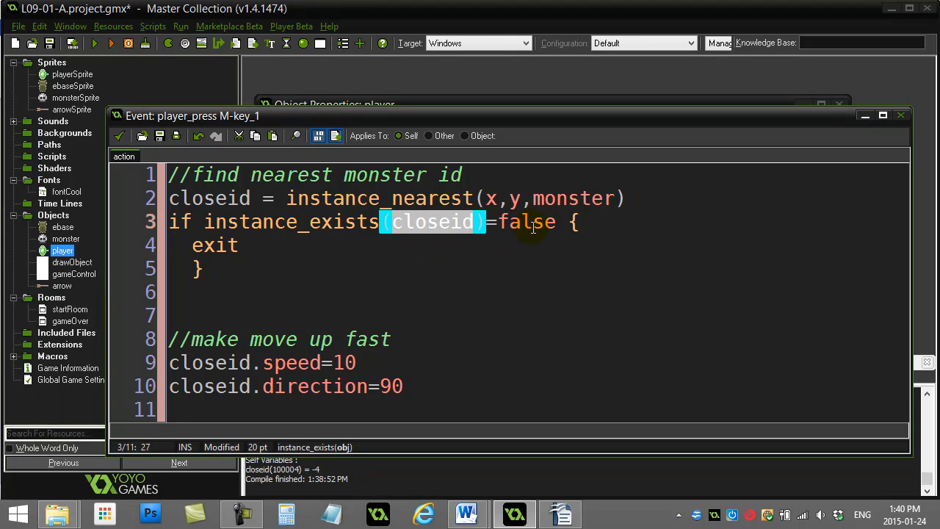
pyautogui.click(213, 246)
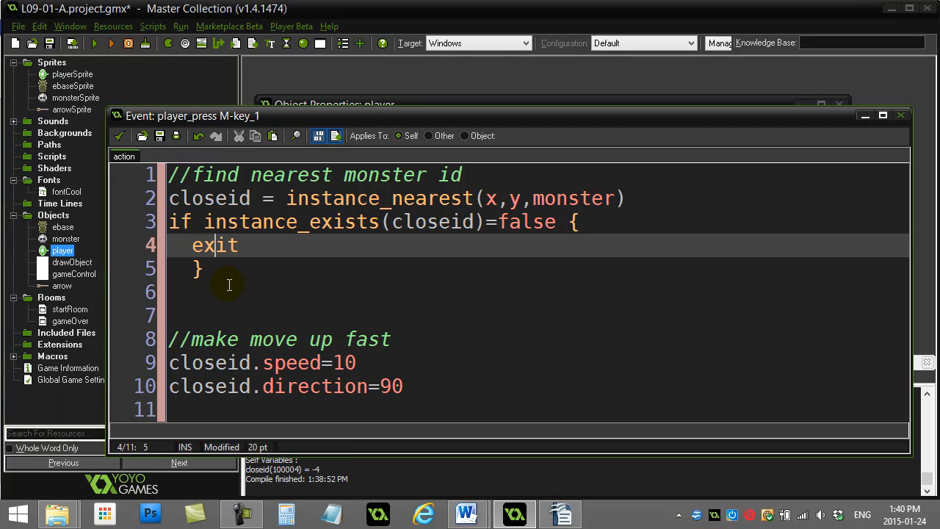
pyautogui.click(242, 246)
pyautogui.click(167, 221)
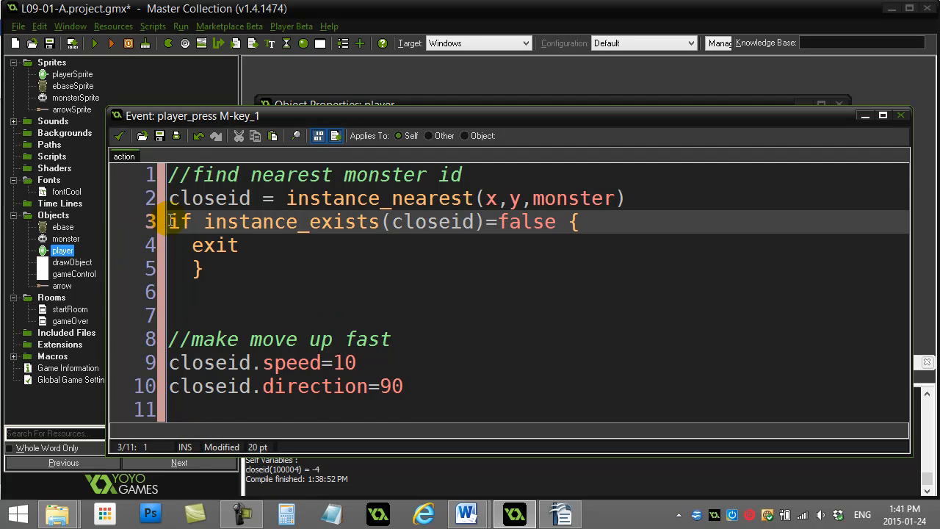
# Comment out the if, exit and closing brace lines of the closeid check with //.
pyautogui.press('Return')
pyautogui.write('//')
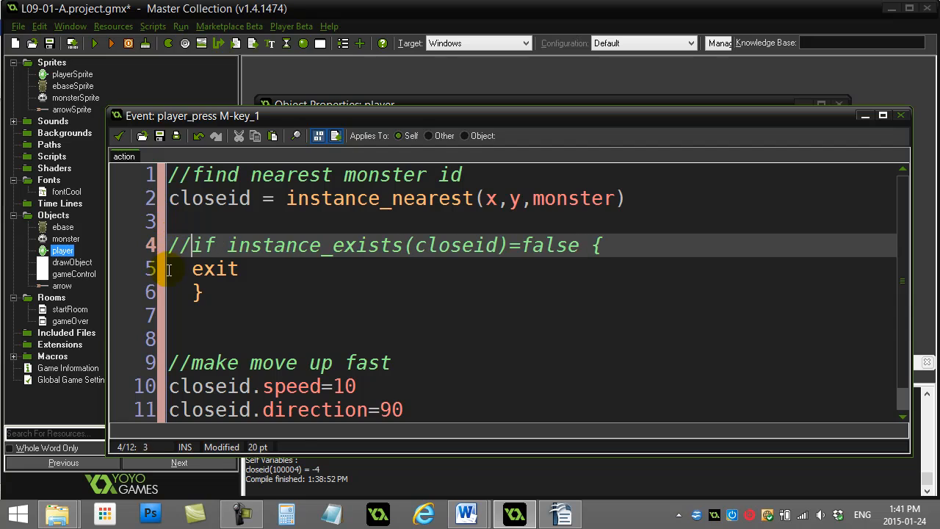
pyautogui.click(169, 269)
pyautogui.write('//')
pyautogui.click(168, 293)
pyautogui.write('//')
pyautogui.click(175, 221)
# Add blank lines at the top and write the monsters-in-room comment there.
pyautogui.click(170, 175)
pyautogui.press('Return')
pyautogui.press('Return')
pyautogui.press('Up')
pyautogui.press('Up')
pyautogui.click(170, 174)
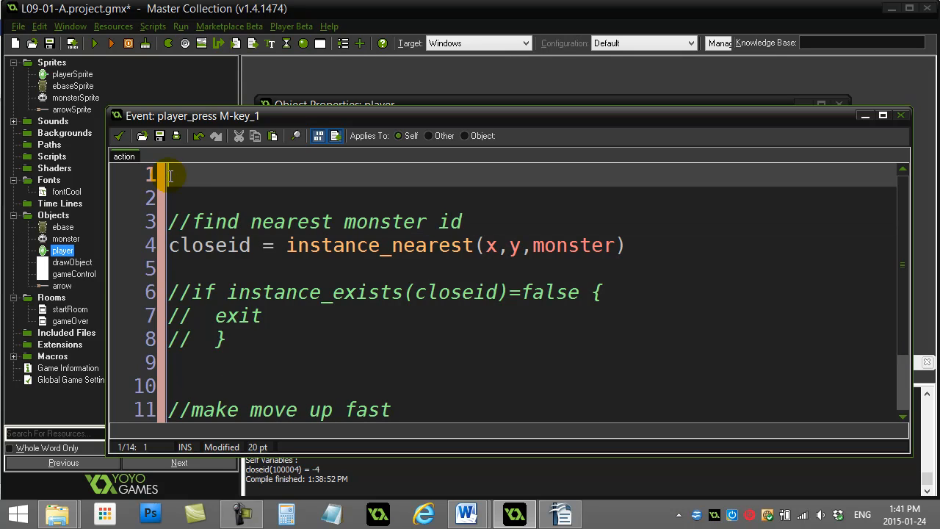
pyautogui.write('//are there any mo')
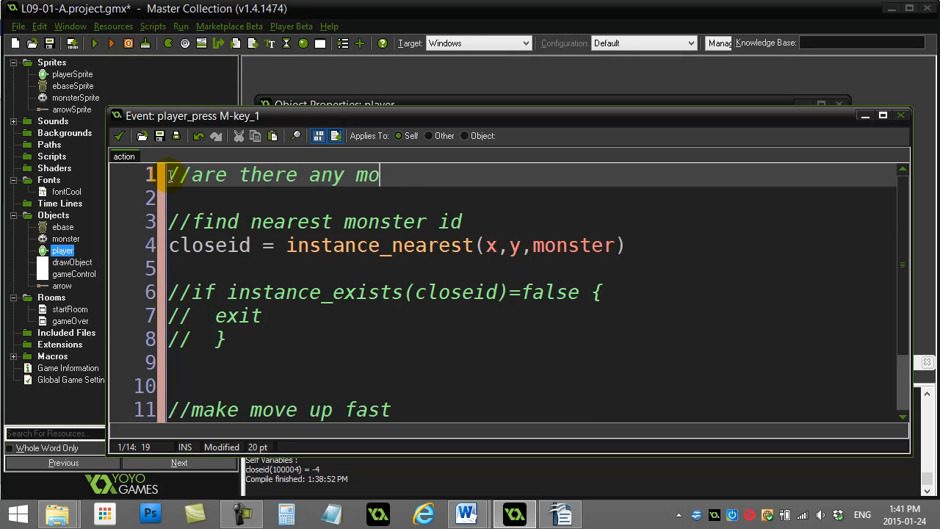
pyautogui.write('nsers in the room')
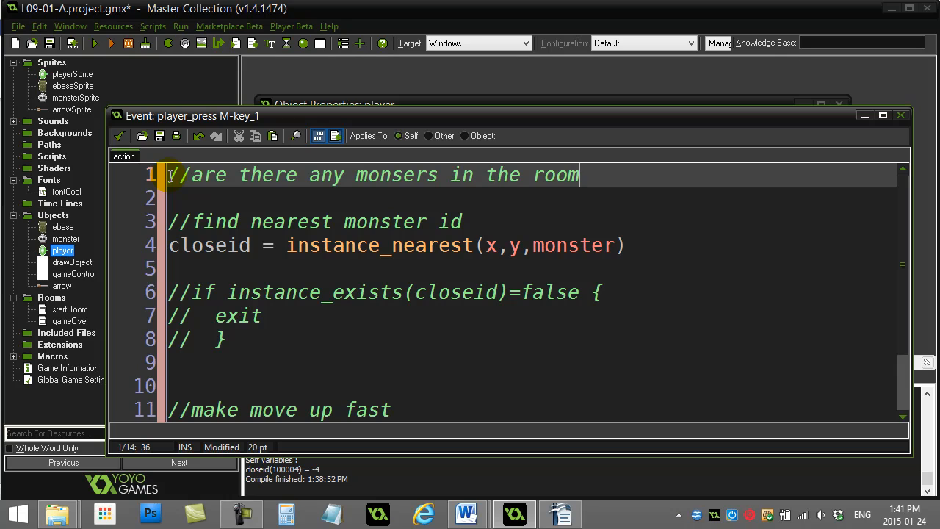
pyautogui.press('Left')
pyautogui.write('t')
pyautogui.press('Down')
pyautogui.press('Return')
pyautogui.press('Up')
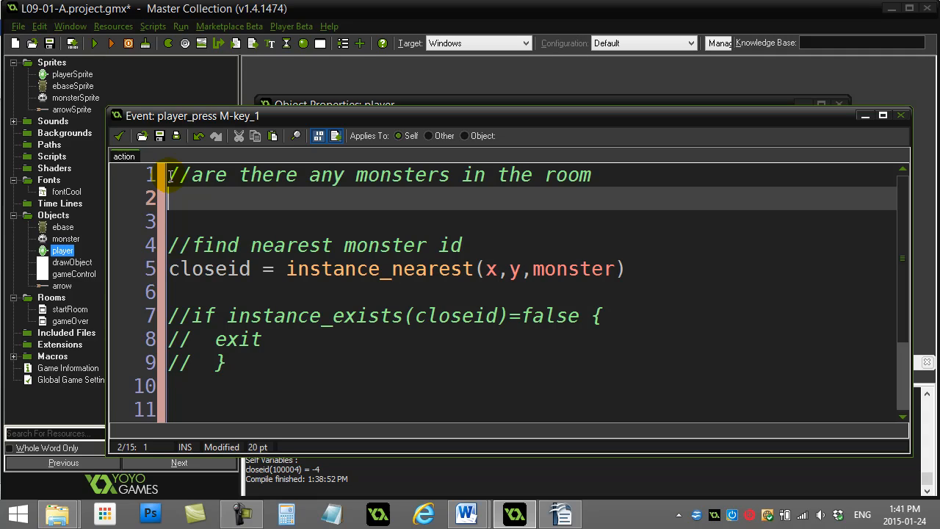
pyautogui.write('if instance_existss')
# Write 'if instance_exists(monster)=false { exit }' below the comment.
pyautogui.press('BackSpace')
pyautogui.write('(')
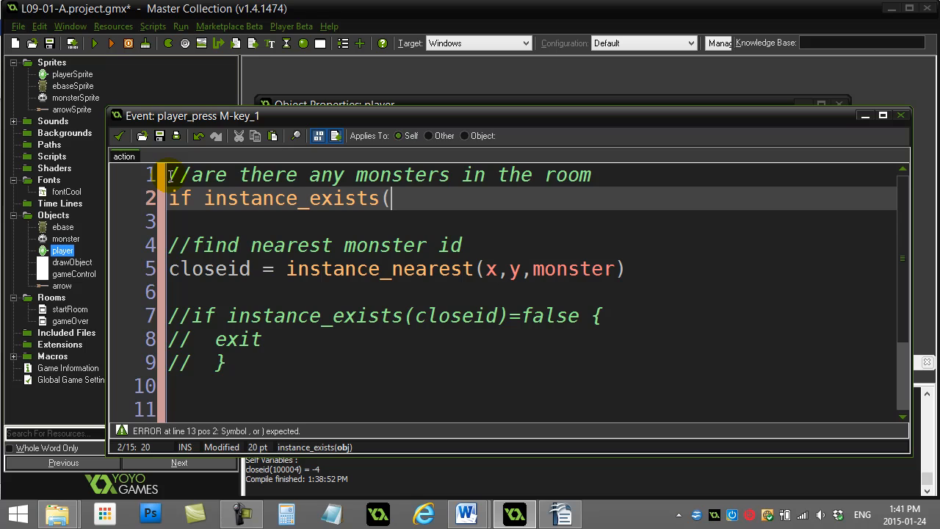
pyautogui.write('monster)=')
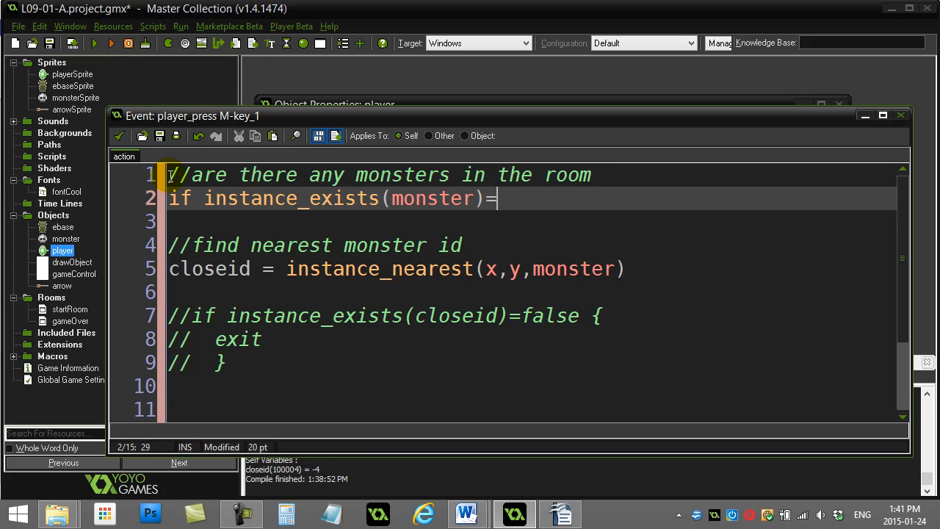
pyautogui.write('false')
pyautogui.press('Return')
pyautogui.press('BackSpace')
pyautogui.write('{')
pyautogui.press('Return')
pyautogui.write('exit')
pyautogui.press('Return')
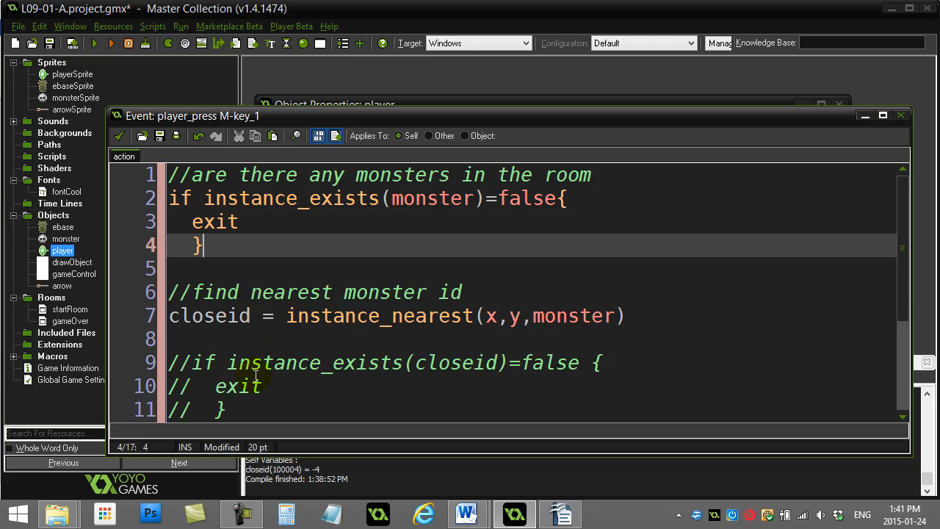
# Compare the old closeid check with the new monster argument, ending at the new check's start.
pyautogui.moveTo(227, 362); pyautogui.dragTo(402, 362)
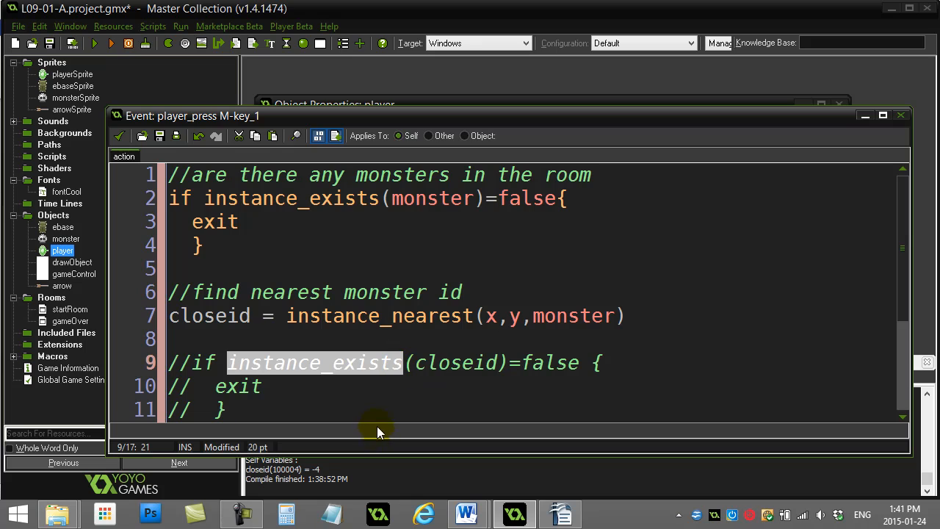
pyautogui.doubleClick(208, 316)
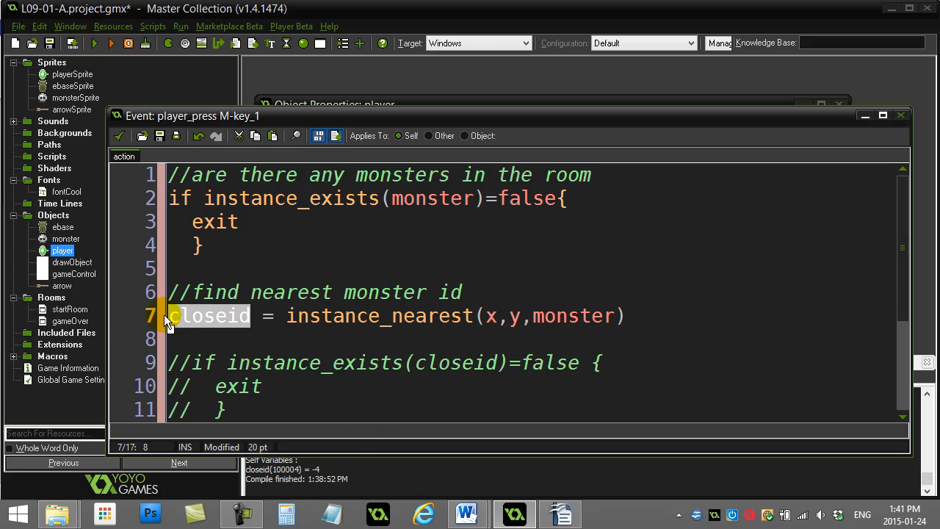
pyautogui.doubleClick(431, 200)
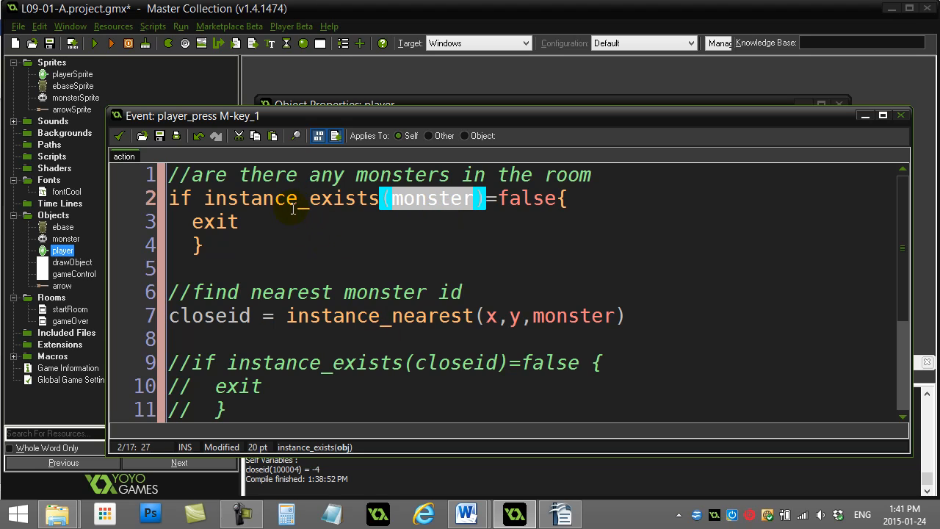
pyautogui.click(233, 250)
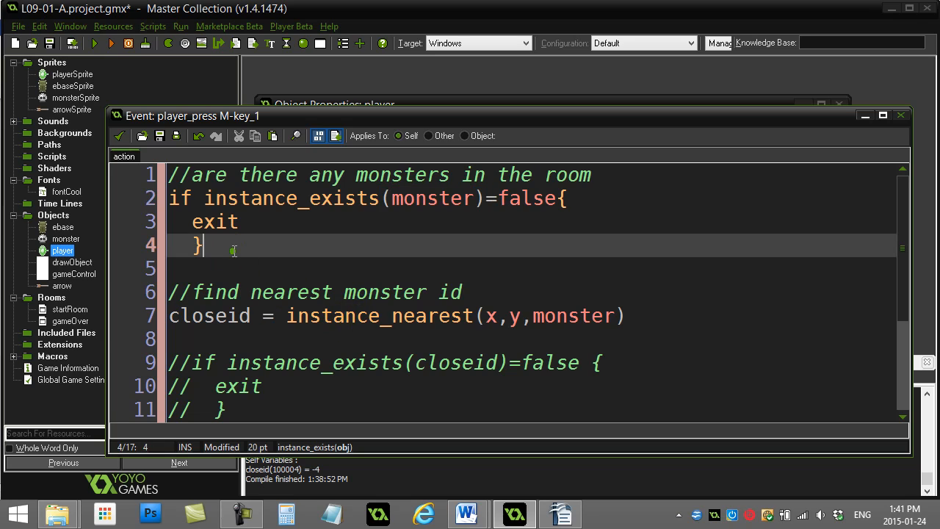
pyautogui.click(166, 198)
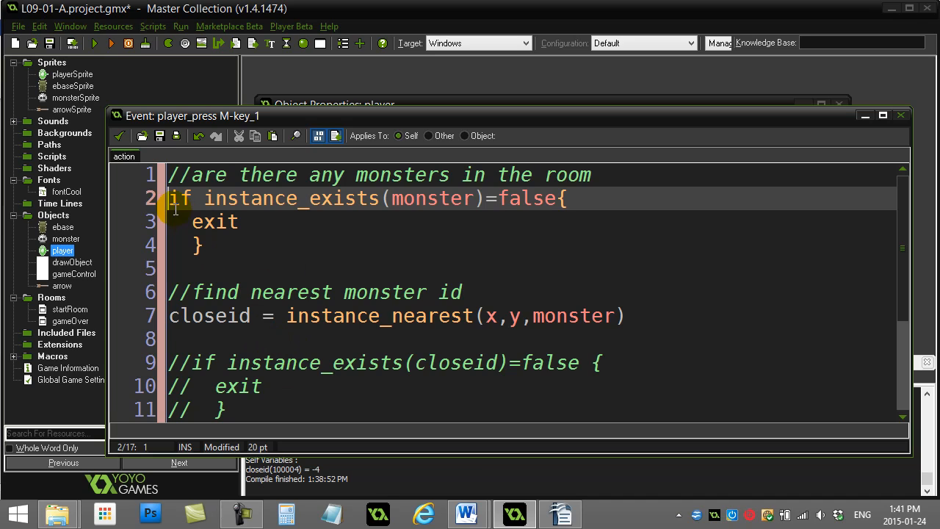
# Comment out the instance_exists(monster) block and open blank lines below the header comment.
pyautogui.press('Return')
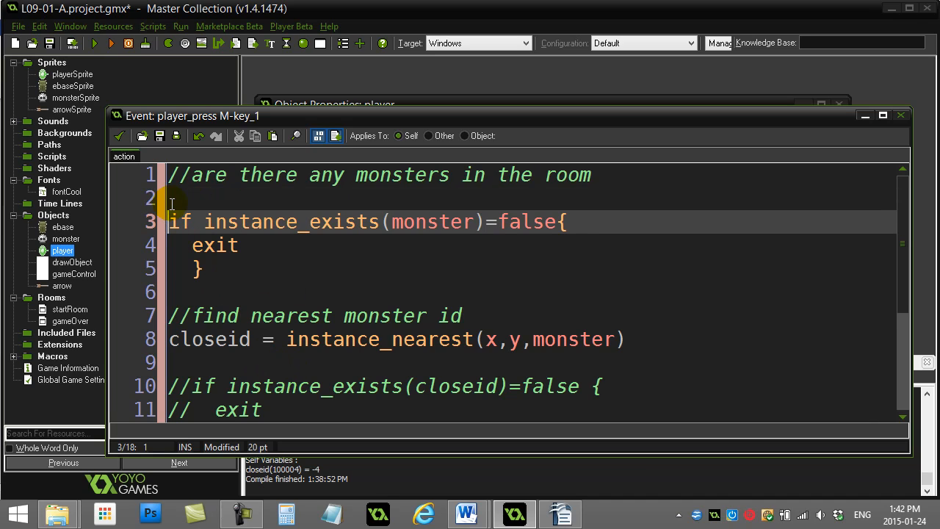
pyautogui.write('//')
pyautogui.press('Down')
pyautogui.press('Home')
pyautogui.write('//')
pyautogui.press('Down')
pyautogui.press('Home')
pyautogui.write('//')
pyautogui.press('Up')
pyautogui.press('Up')
pyautogui.press('Up')
pyautogui.press('Home')
pyautogui.press('Return')
pyautogui.press('Return')
pyautogui.press('Up')
pyautogui.press('Up')
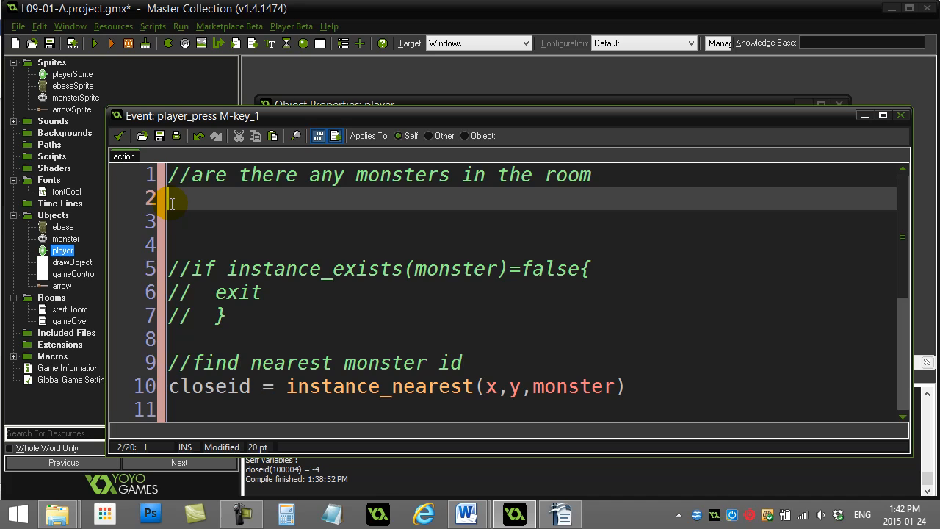
pyautogui.write('if instance_numb')
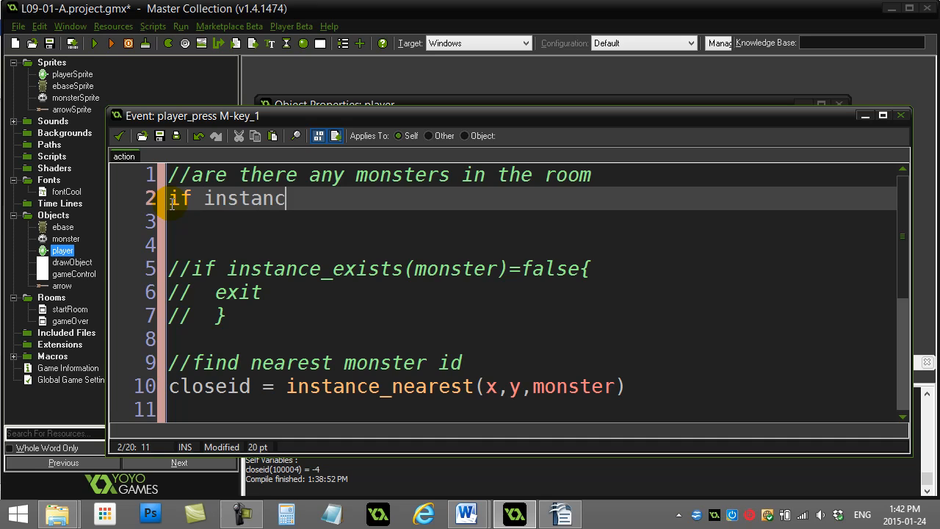
pyautogui.write('er(')
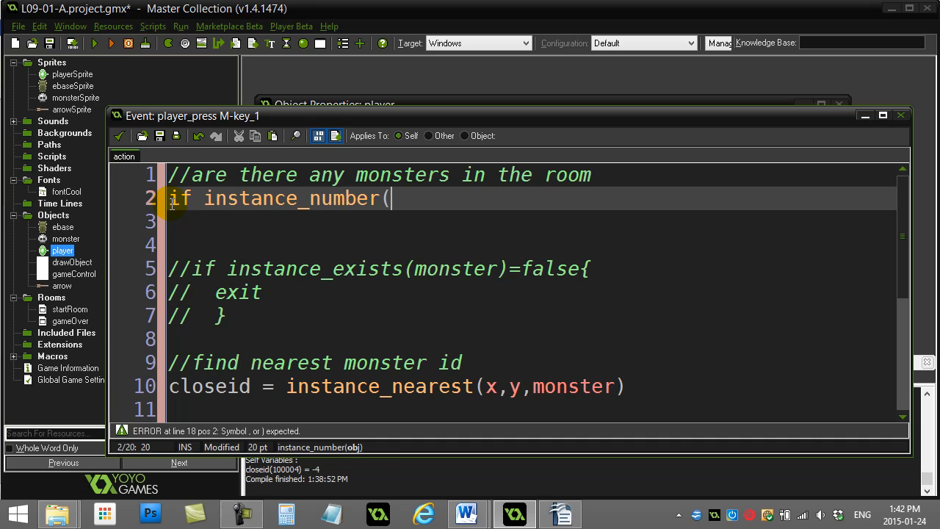
pyautogui.write('monster)')
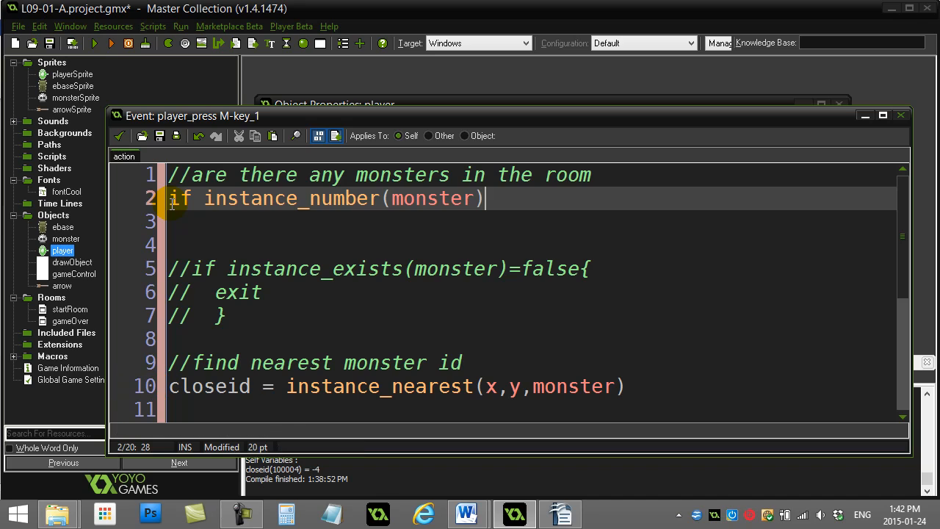
pyautogui.write(' = 0')
pyautogui.write(' {')
# Write 'if instance_number(monster) = 0 { exit }' as the new first guard.
pyautogui.press('Return')
pyautogui.write('exit')
pyautogui.press('Return')
pyautogui.write('}')
pyautogui.press('Return')
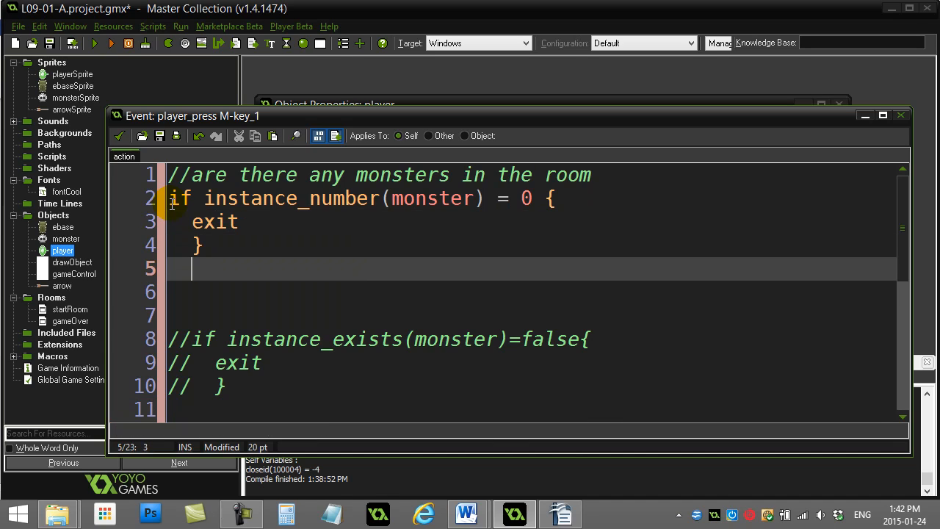
pyautogui.press('Delete')
pyautogui.press('Delete')
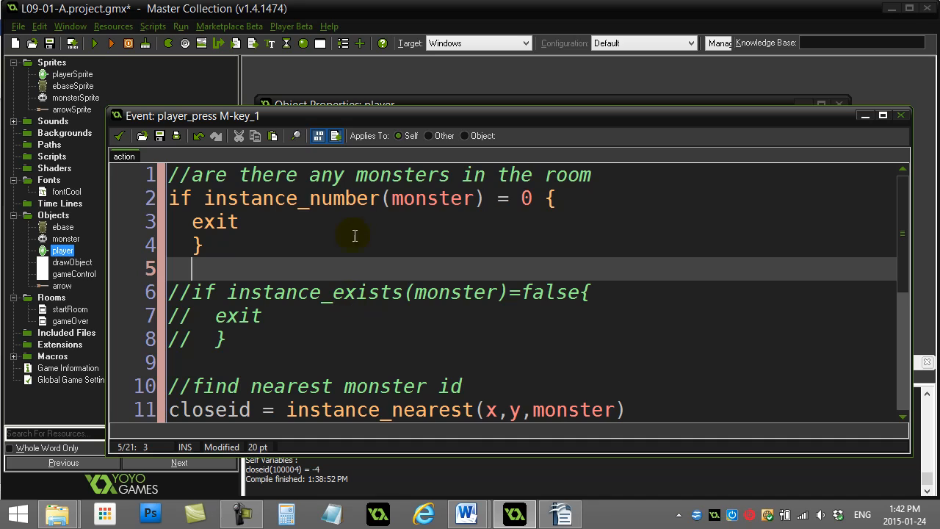
# Compare the commented-out existence check with the new monster count block.
pyautogui.doubleClick(437, 199)
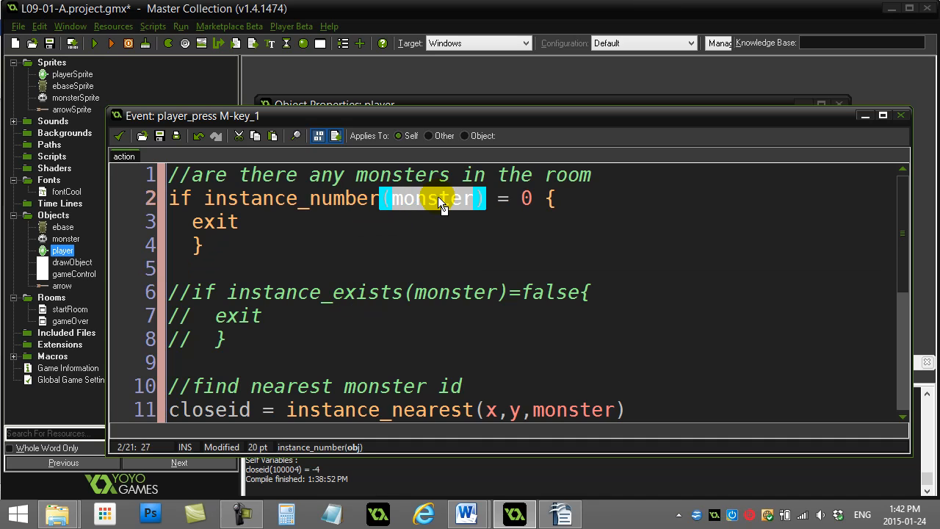
pyautogui.click(351, 218)
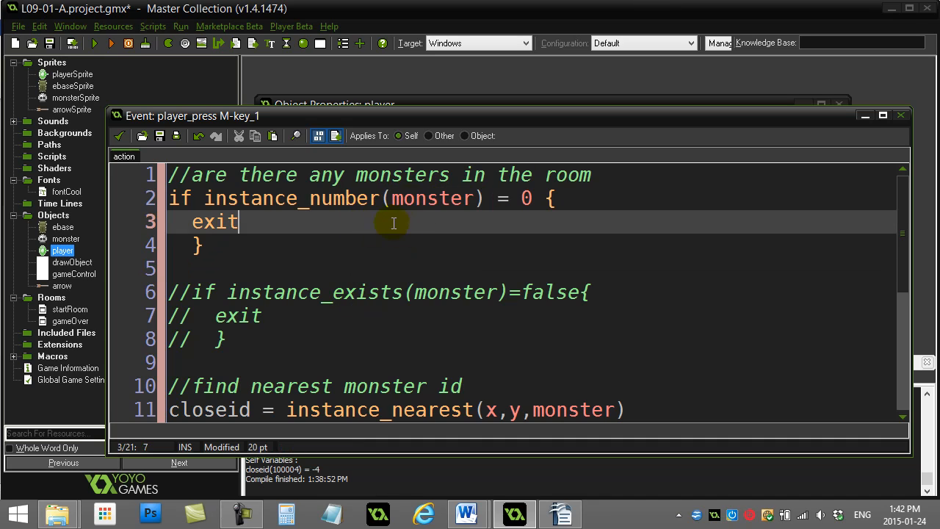
pyautogui.moveTo(193, 292); pyautogui.dragTo(242, 342)
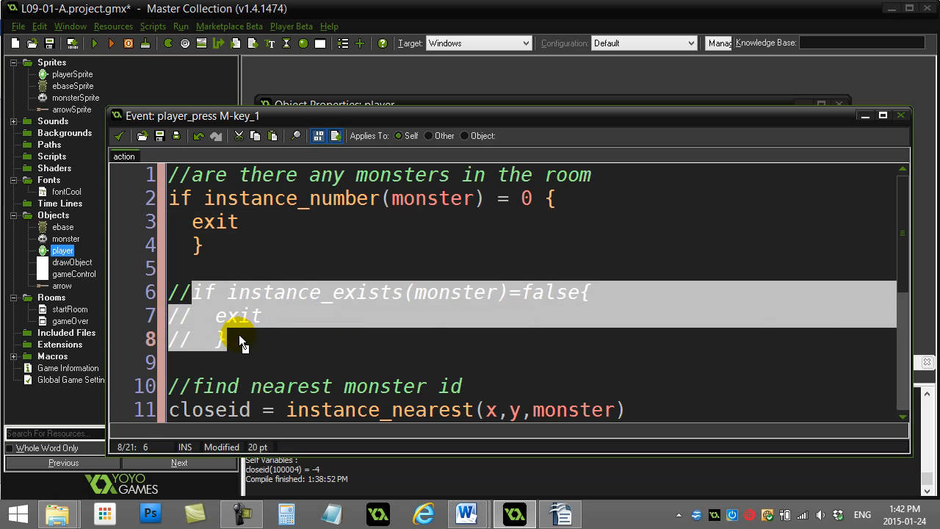
pyautogui.moveTo(205, 199); pyautogui.dragTo(309, 243)
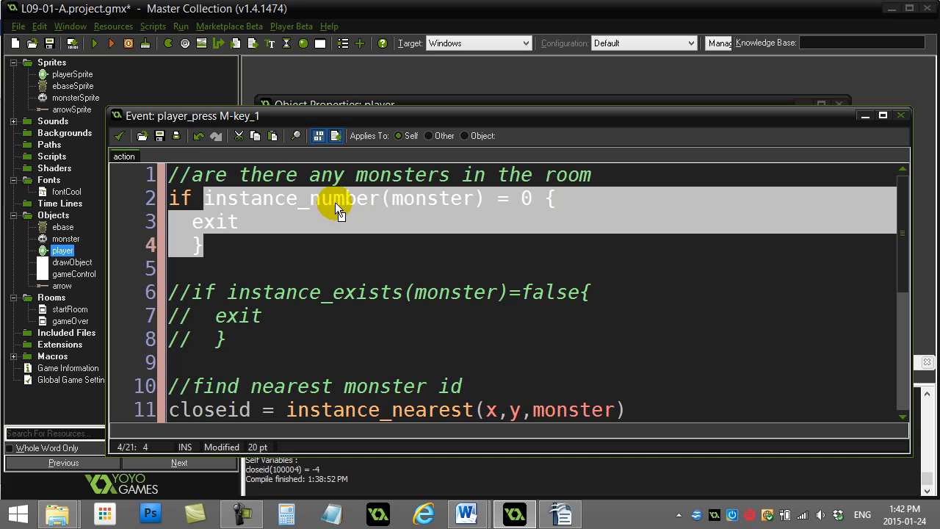